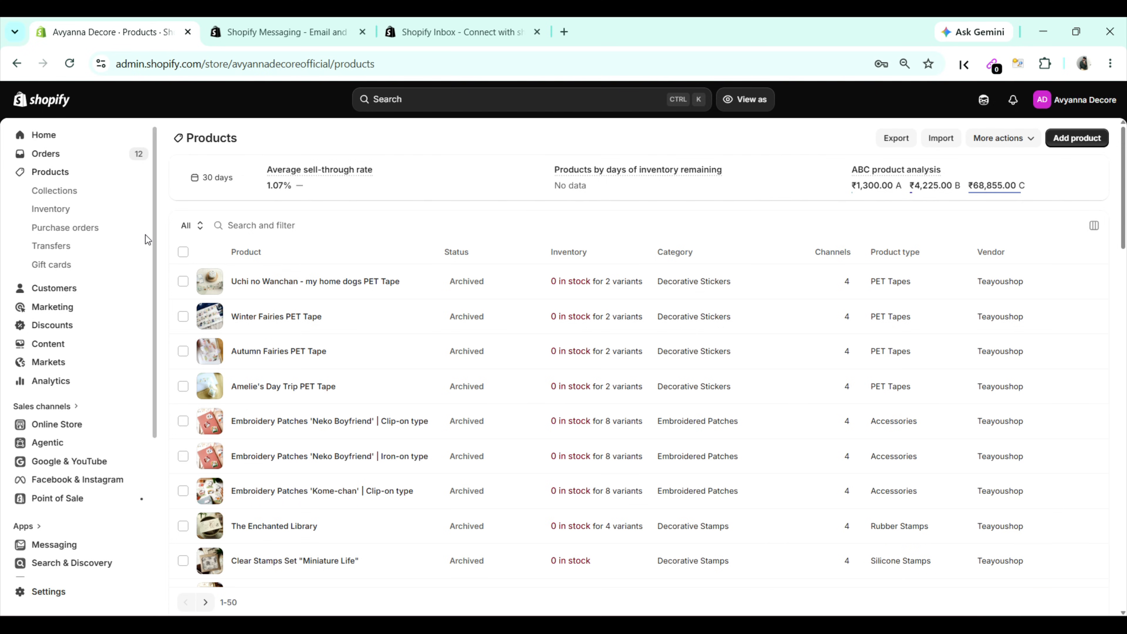
Step: Open the product "Uchi no Wanchan - my home dogs PET Tape" and review the Product Details list in its description
left_click(300, 282)
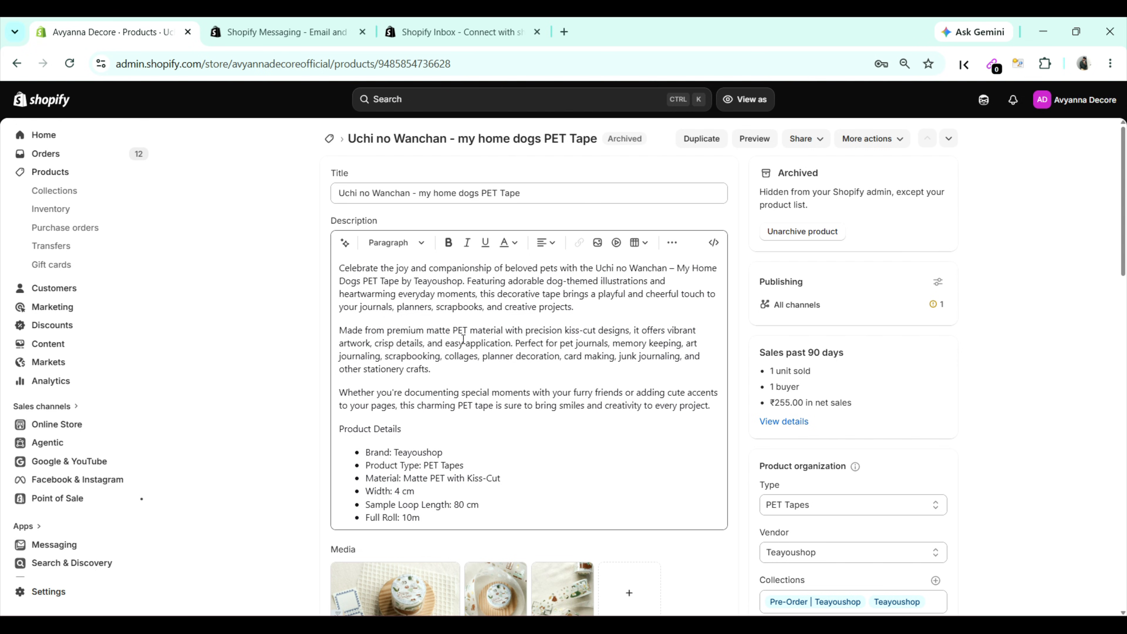
scroll(462, 339, "down", 3)
left_click_drag(421, 371, 365, 304)
key("ctrl+c")
scroll(407, 303, "up", 3)
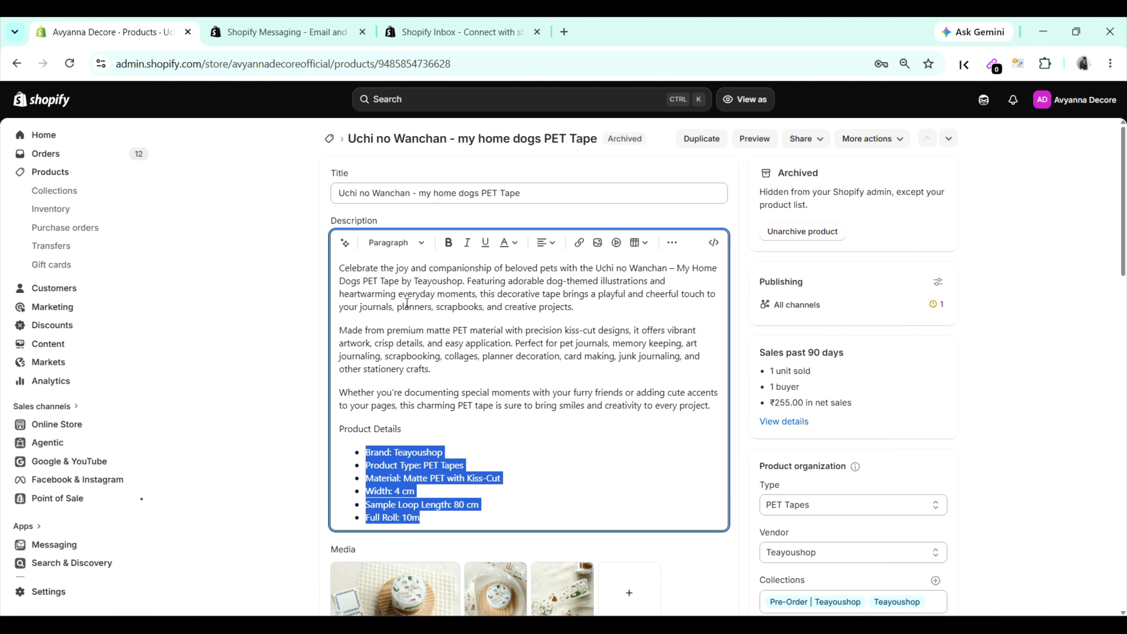
left_click(512, 322)
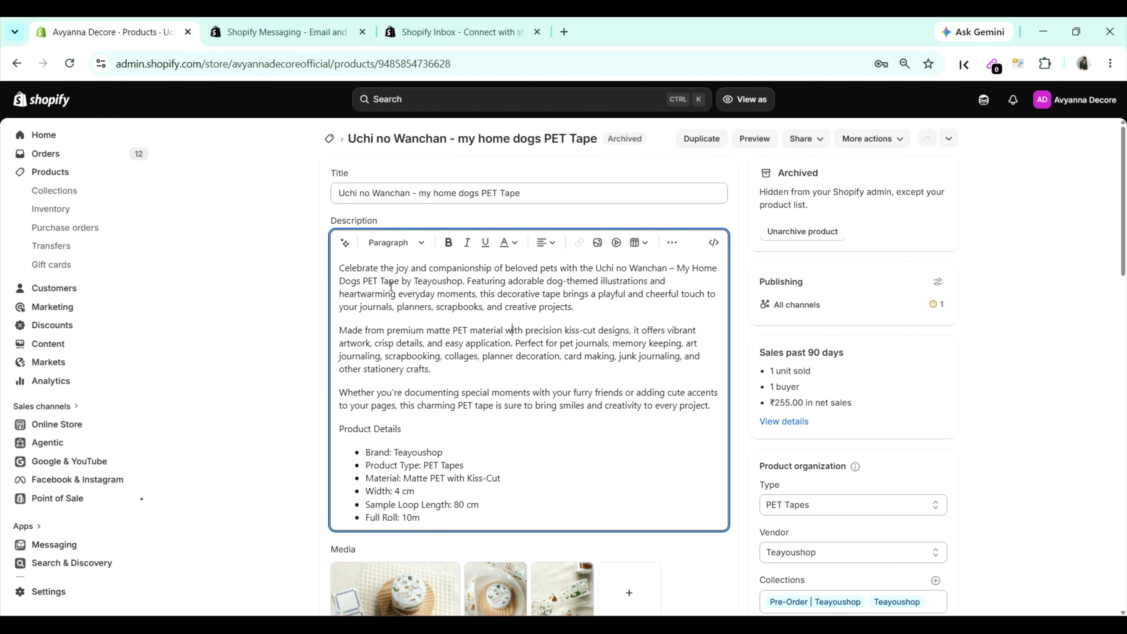
Step: Rewrite the product description with AI text generation using the prompt "make it short"
left_click(346, 247)
scroll(426, 402, "down", 3)
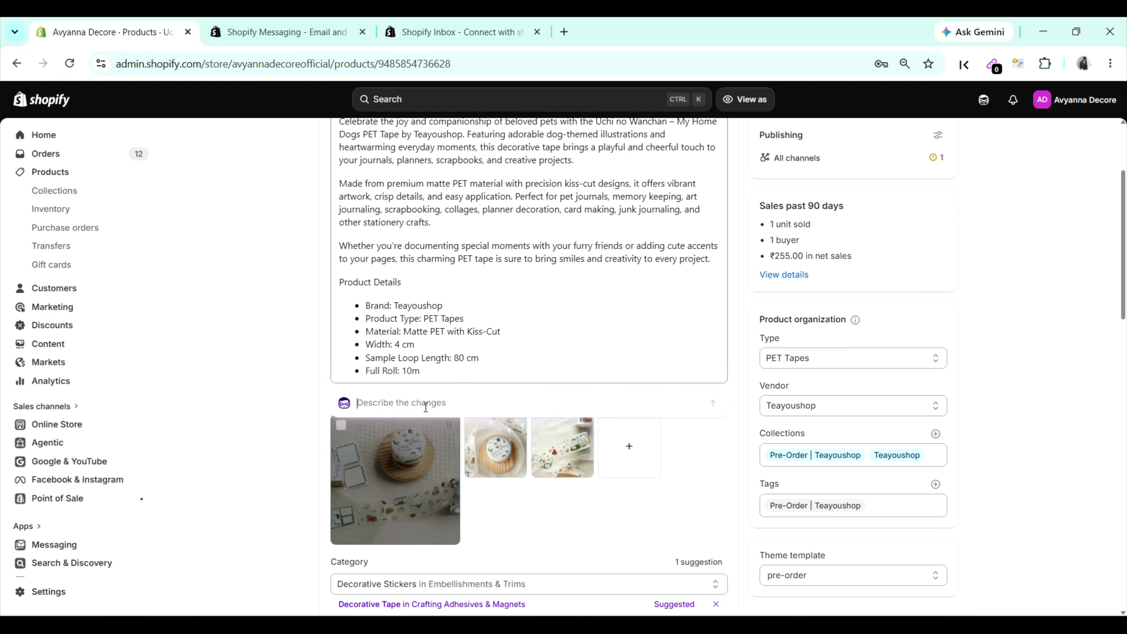
type("ma")
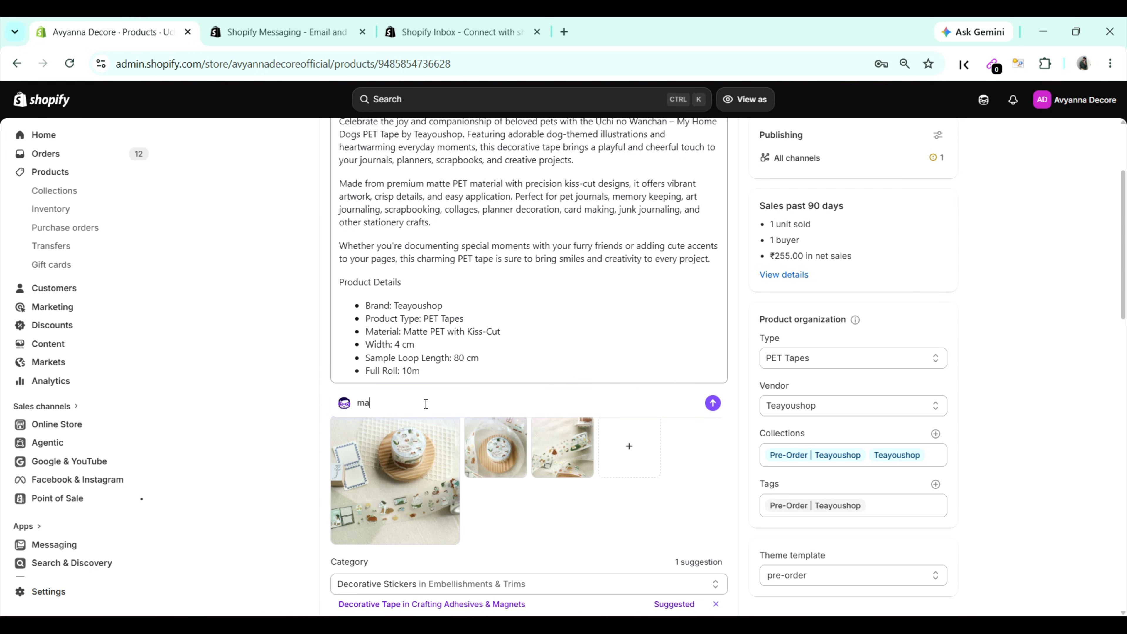
type("ke it short")
left_click(713, 403)
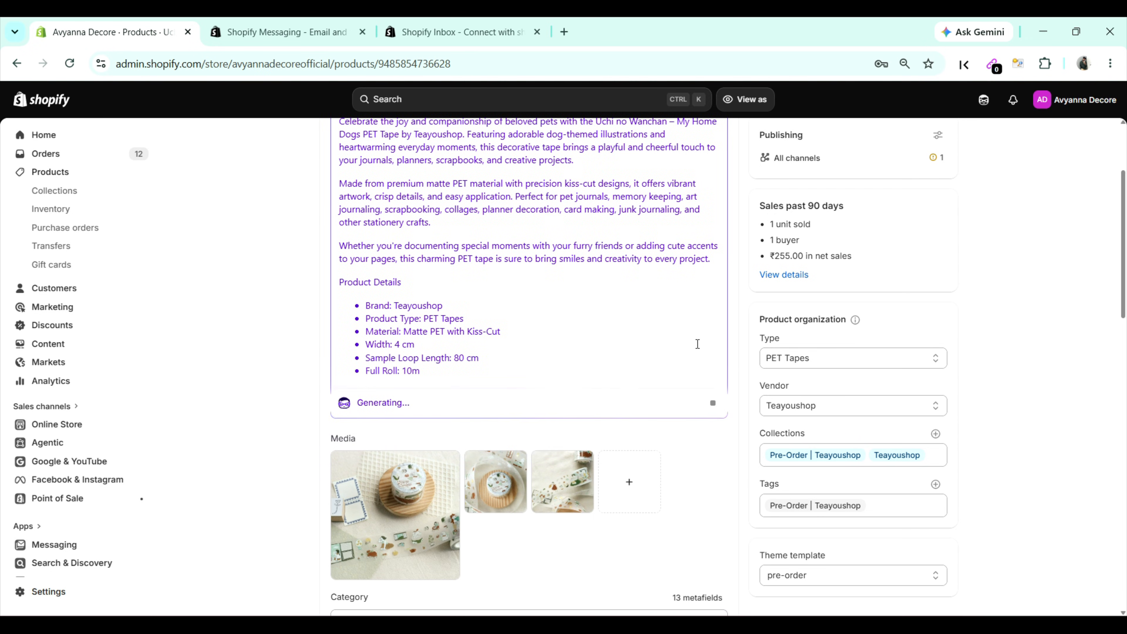
Step: Compare the AI-generated short description with the product's original description text
scroll(441, 377, "down", 3)
scroll(424, 280, "down", 1)
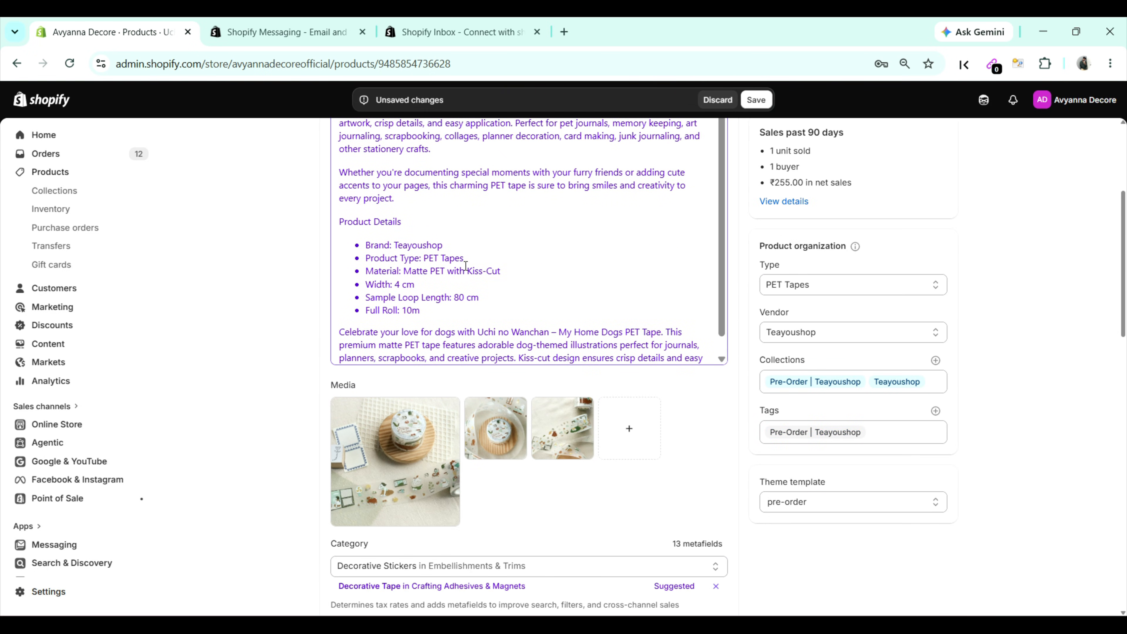
left_click_drag(340, 313, 551, 353)
key("ctrl+c")
scroll(589, 343, "up", 1)
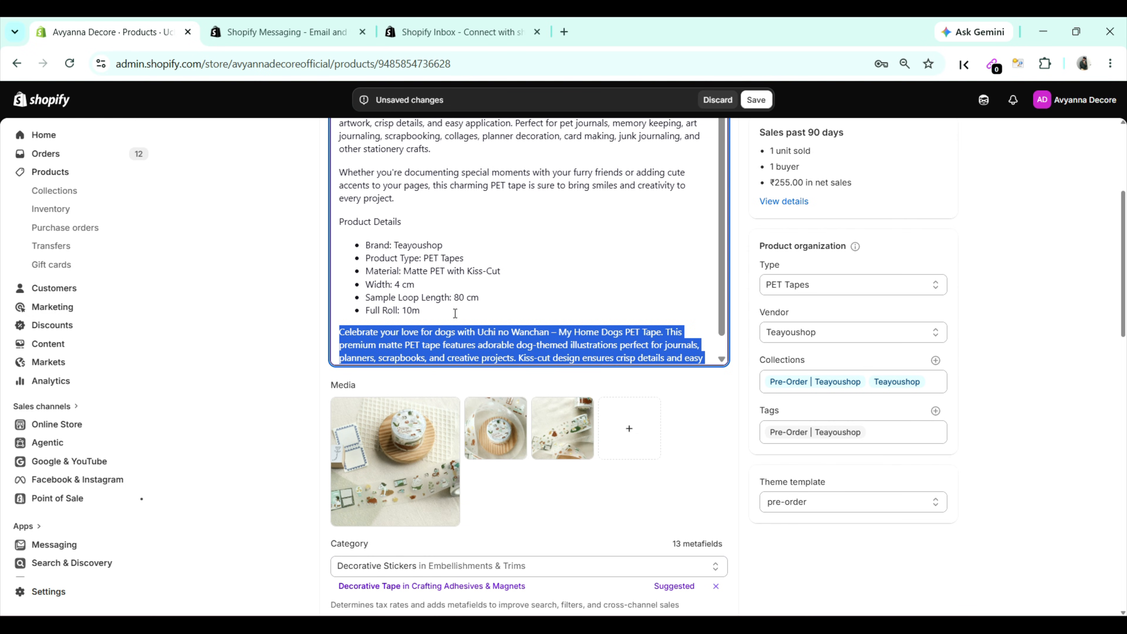
left_click(446, 312)
key("shift+Up")
key("shift+Up")
key("shift+Up")
key("shift+Up")
key("shift+Up")
key("shift+Up")
key("shift+Up")
key("shift+Up")
key("shift+Up")
key("shift+Up")
key("shift+Up")
key("shift+Up")
key("shift+Up")
key("shift+Up")
key("shift+Up")
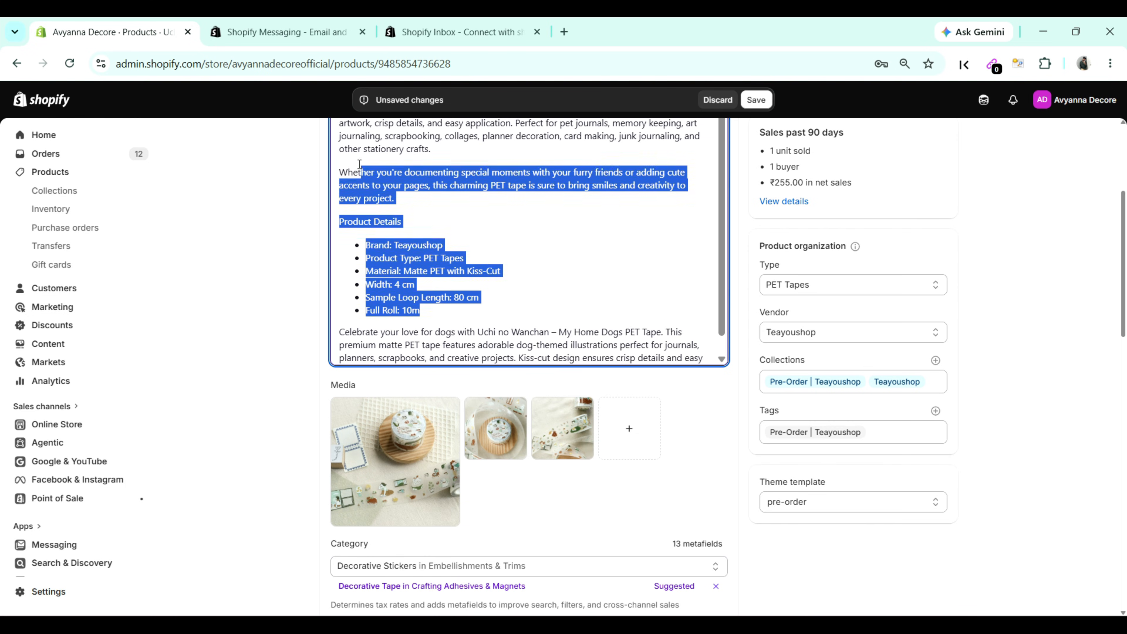
scroll(466, 369, "down", 1)
left_click(510, 379)
scroll(510, 379, "up", 1)
scroll(519, 378, "down", 1)
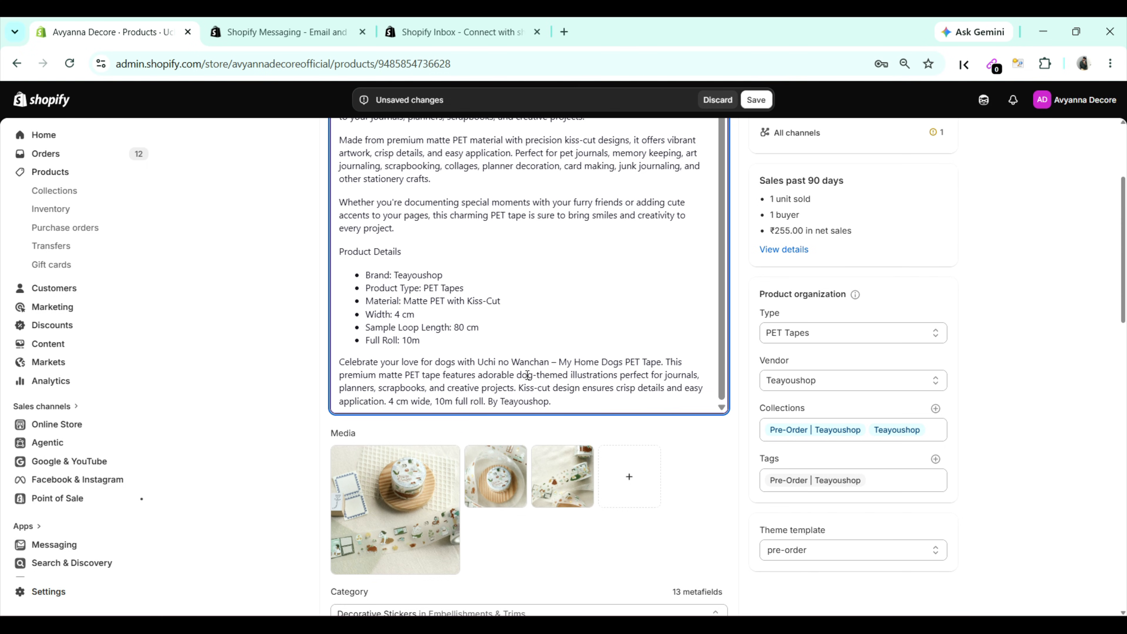
scroll(607, 391, "up", 1)
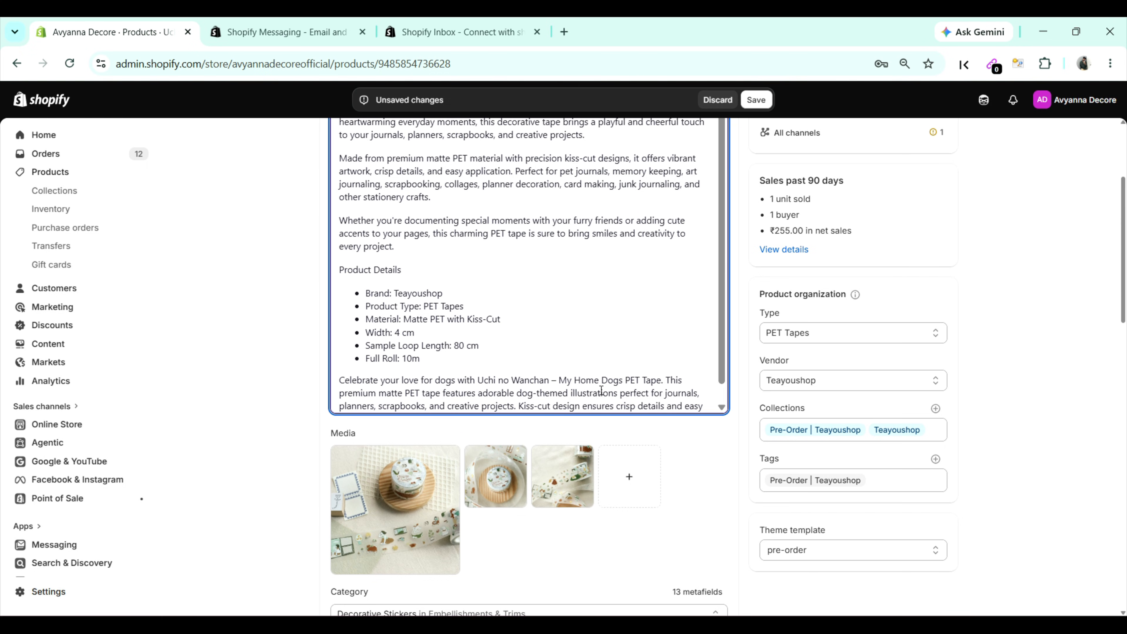
scroll(645, 386, "up", 4)
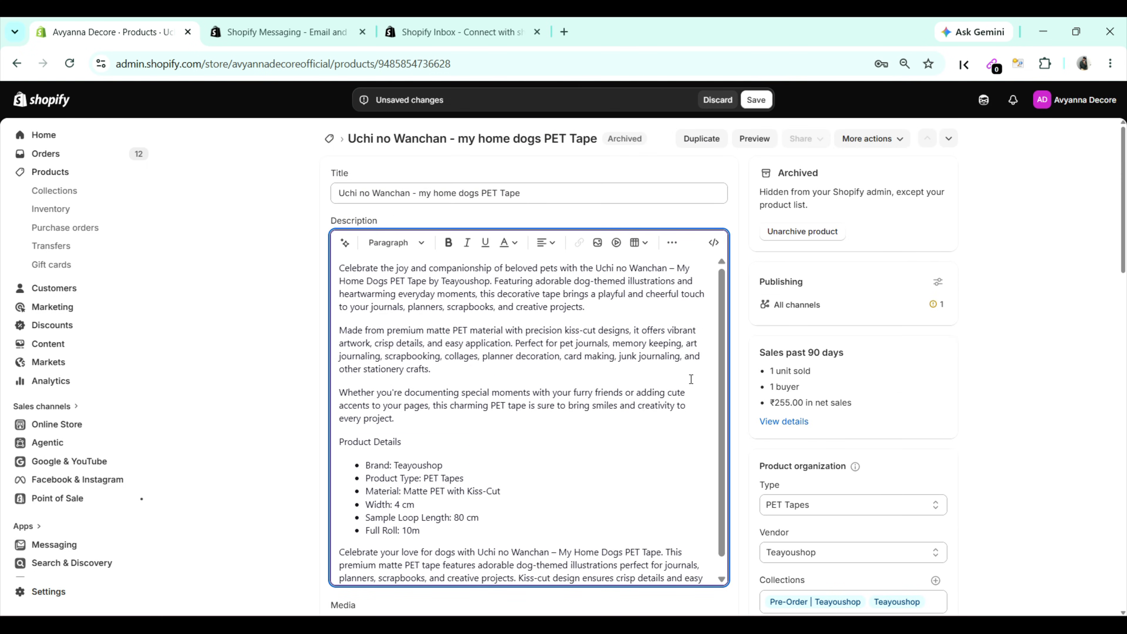
scroll(690, 378, "down", 1)
scroll(689, 378, "down", 2)
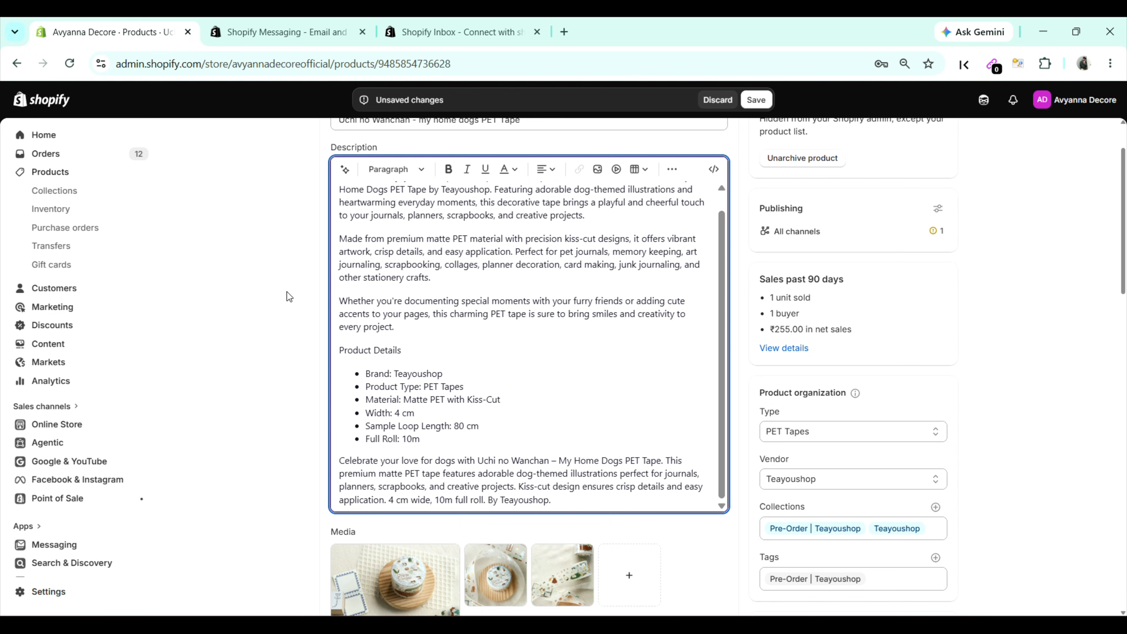
Step: Discard the unsaved product description changes and start a new blog post
left_click(65, 351)
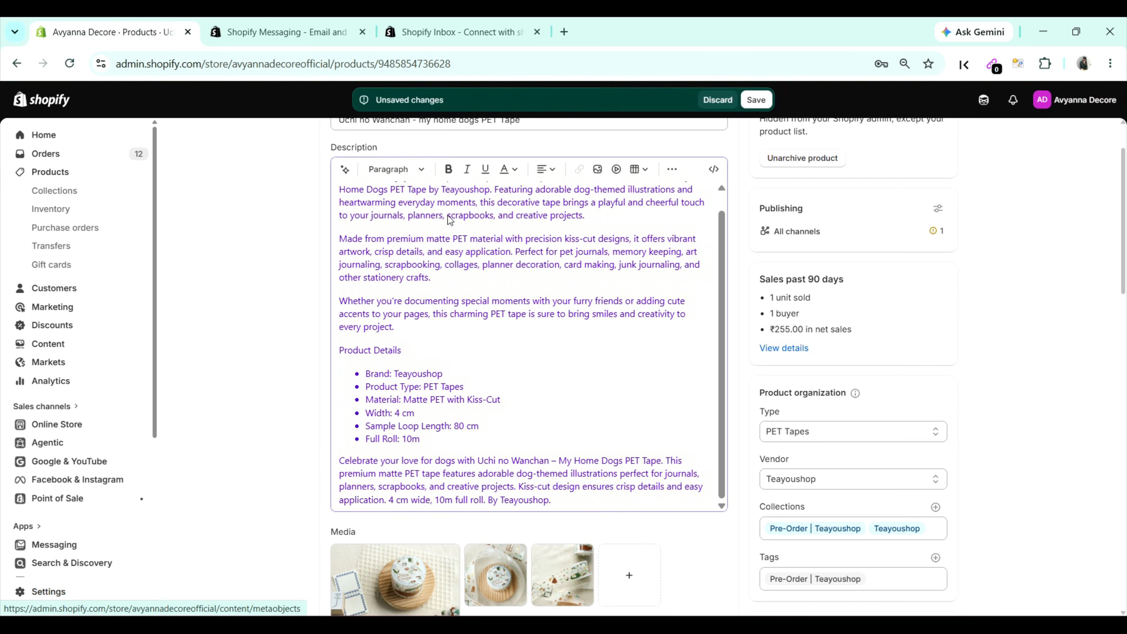
left_click(720, 101)
left_click(60, 345)
left_click(56, 320)
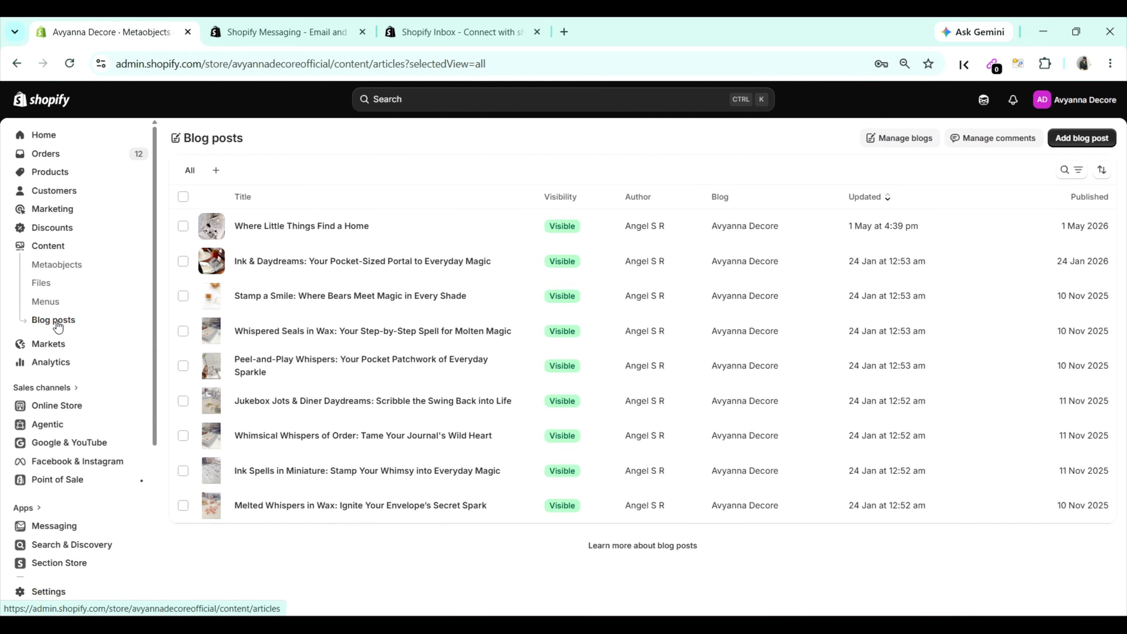
left_click(1081, 138)
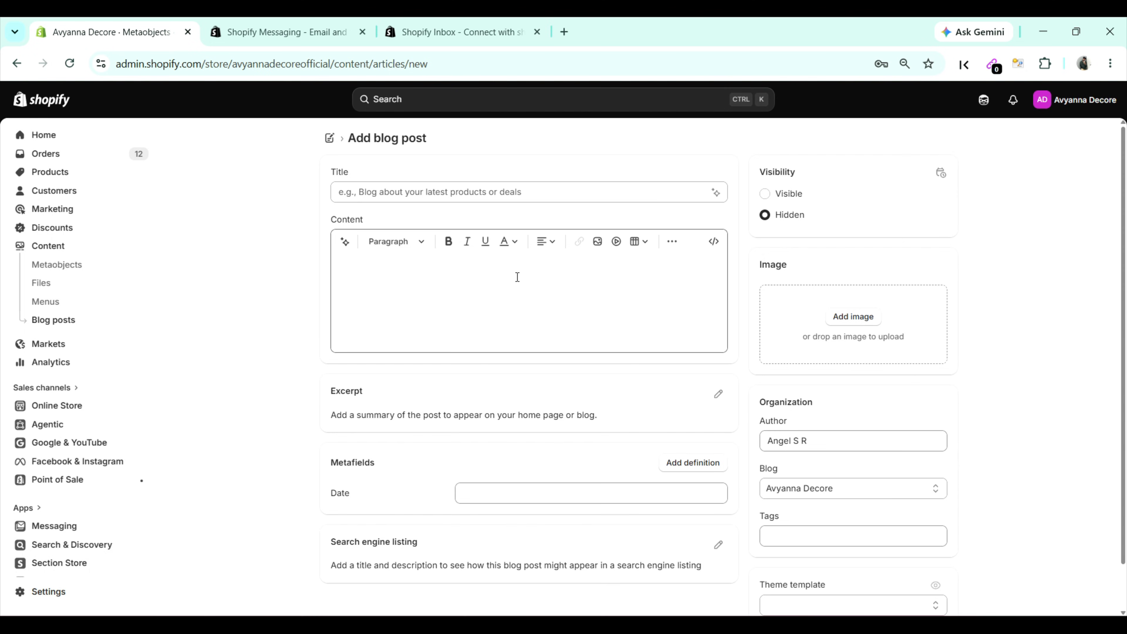
Step: Generate the blog post's content with AI using the prompt "create a blog related to trending dress style" and look through it
left_click(346, 242)
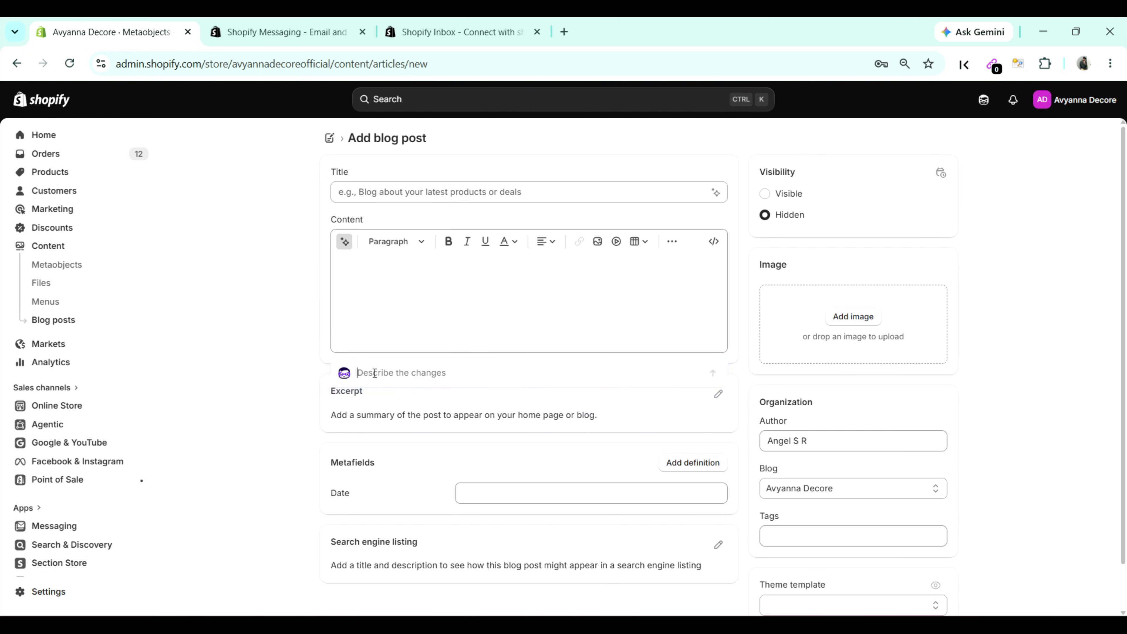
type("create a blog related")
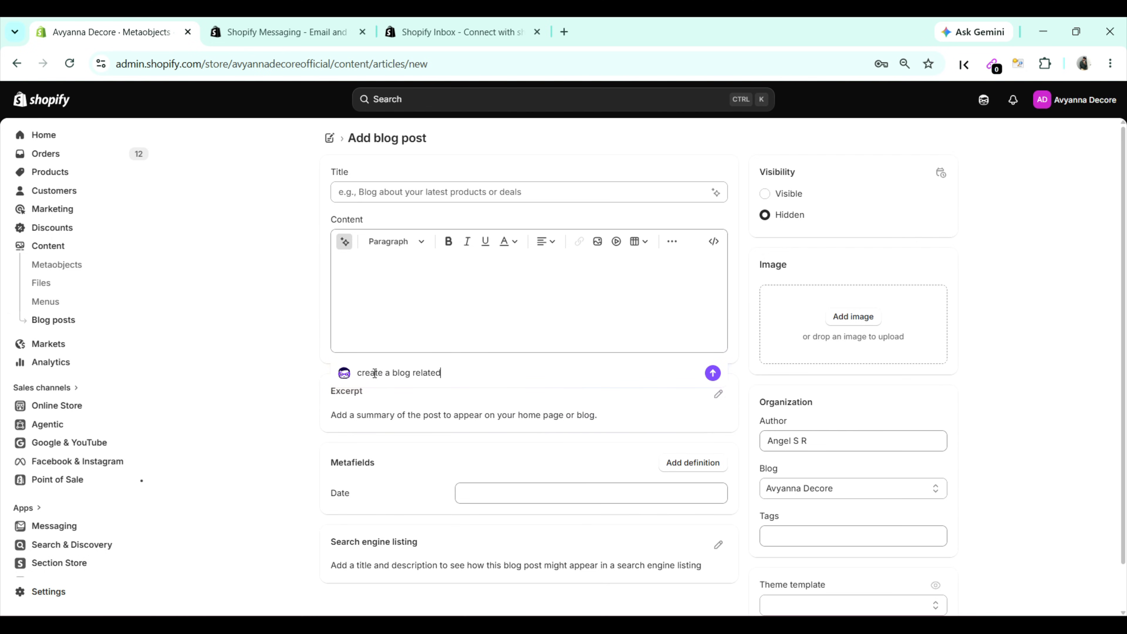
type(" to trending dress style")
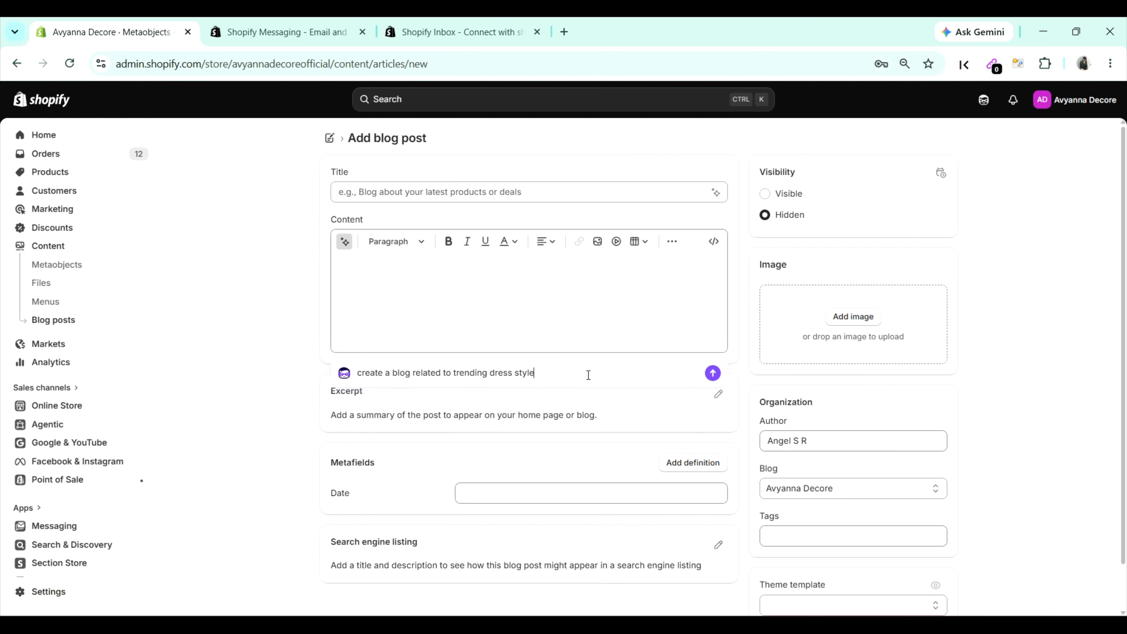
left_click(712, 374)
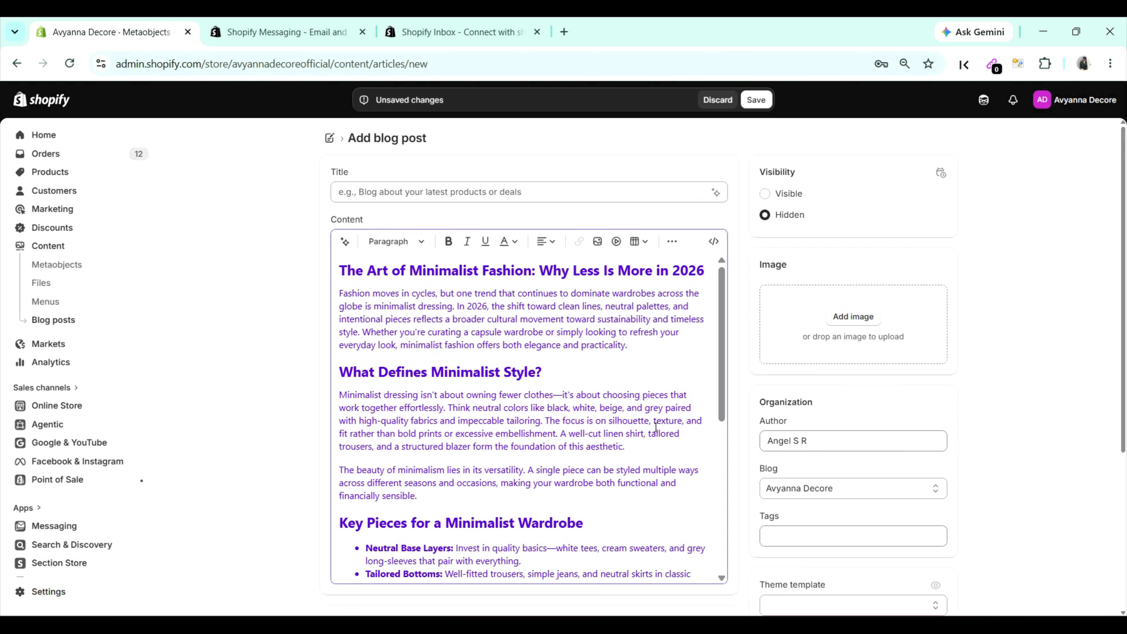
scroll(669, 444, "down", 10)
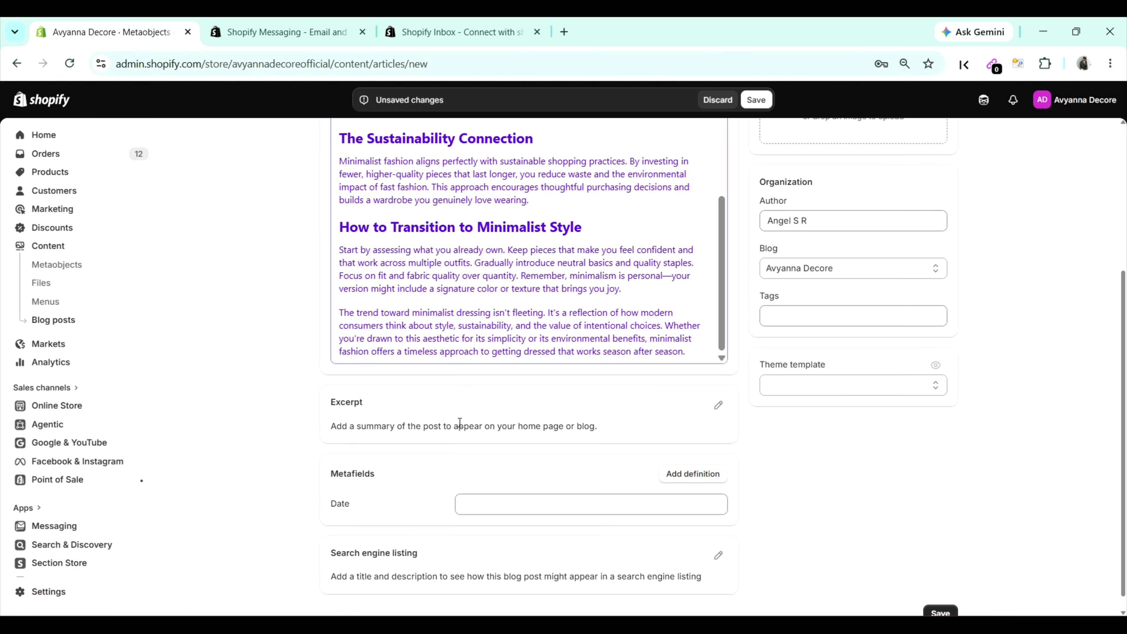
scroll(469, 378, "up", 10)
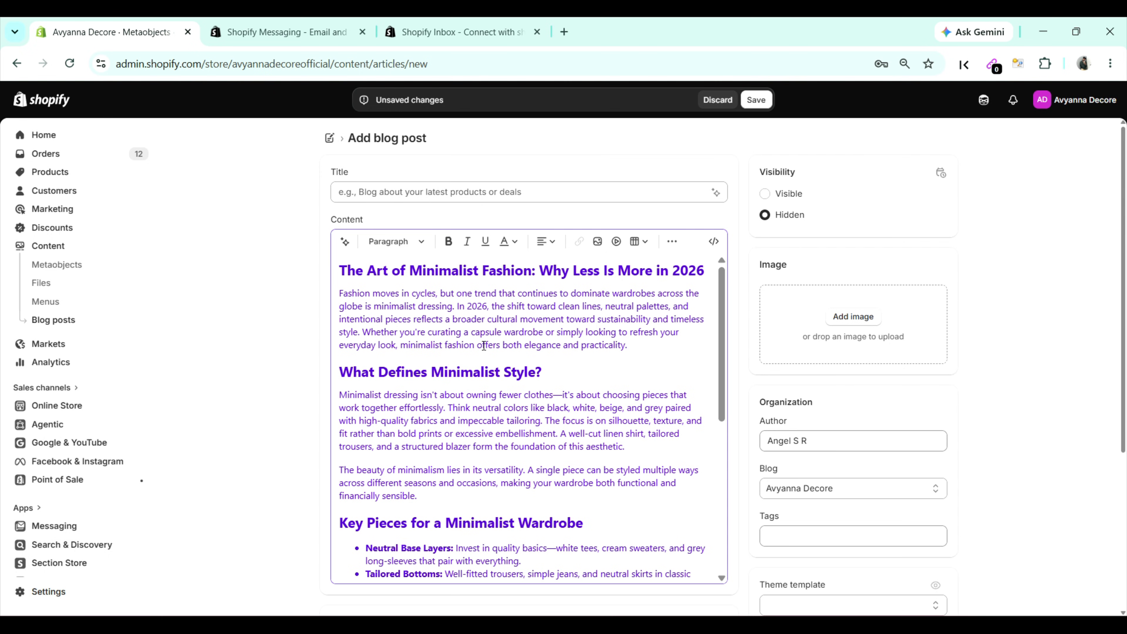
Step: Generate the blog post's title with the AI prompt "create a title for this", and discard the unsaved post
left_click(716, 192)
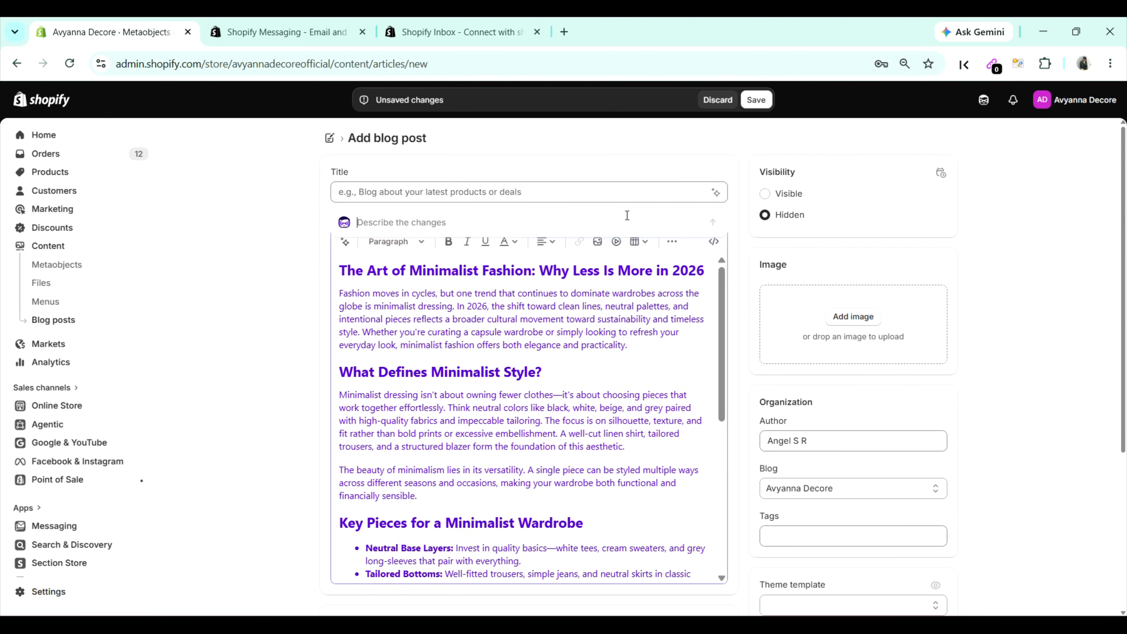
type("cre")
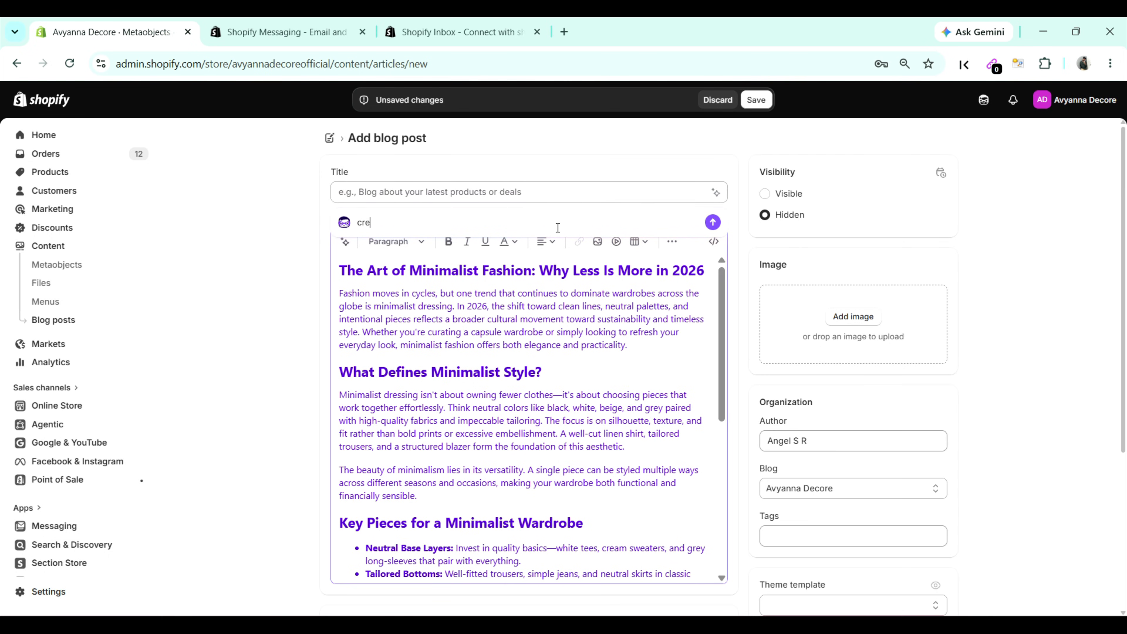
type("ate a title for this")
key("Return")
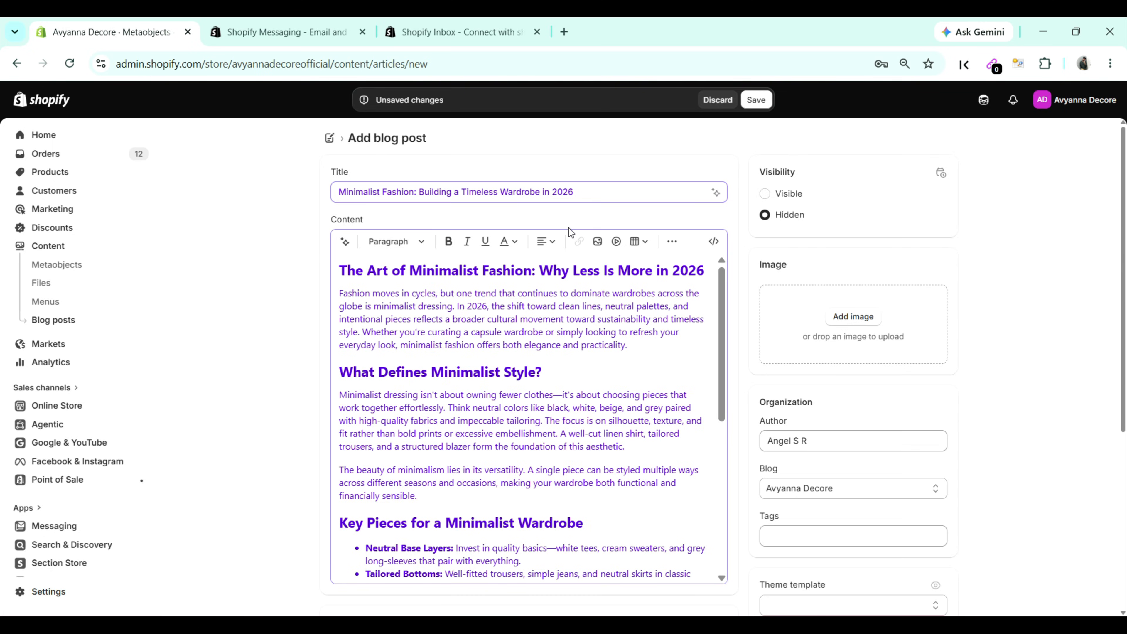
left_click(717, 103)
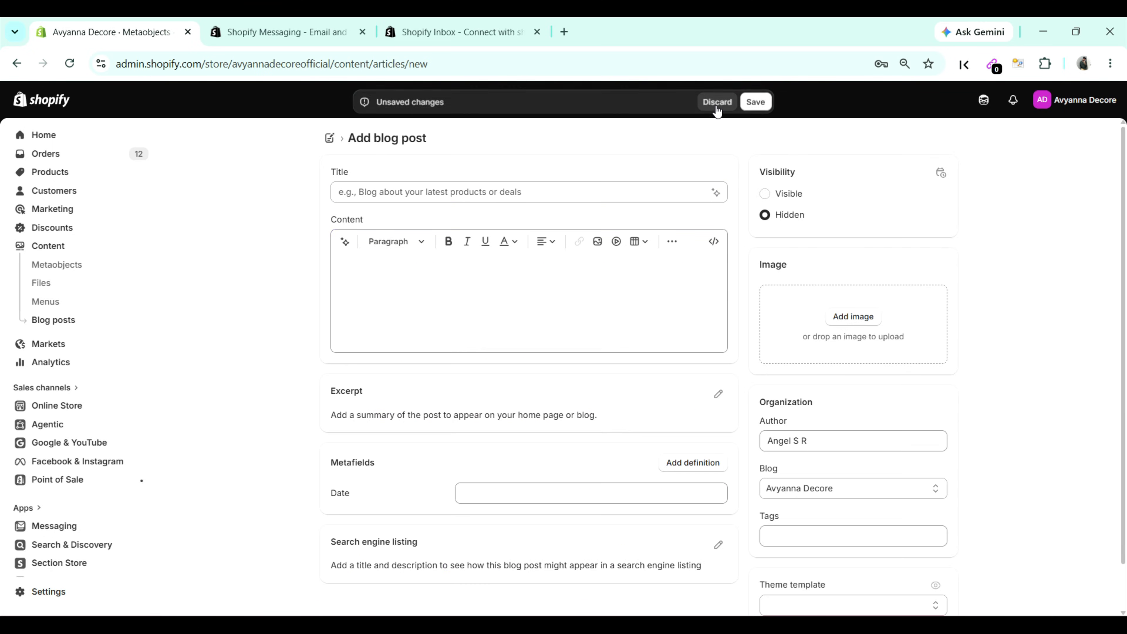
Step: Reopen the product "Uchi no Wanchan - my home dogs PET Tape" and open its first media image for editing
left_click(76, 170)
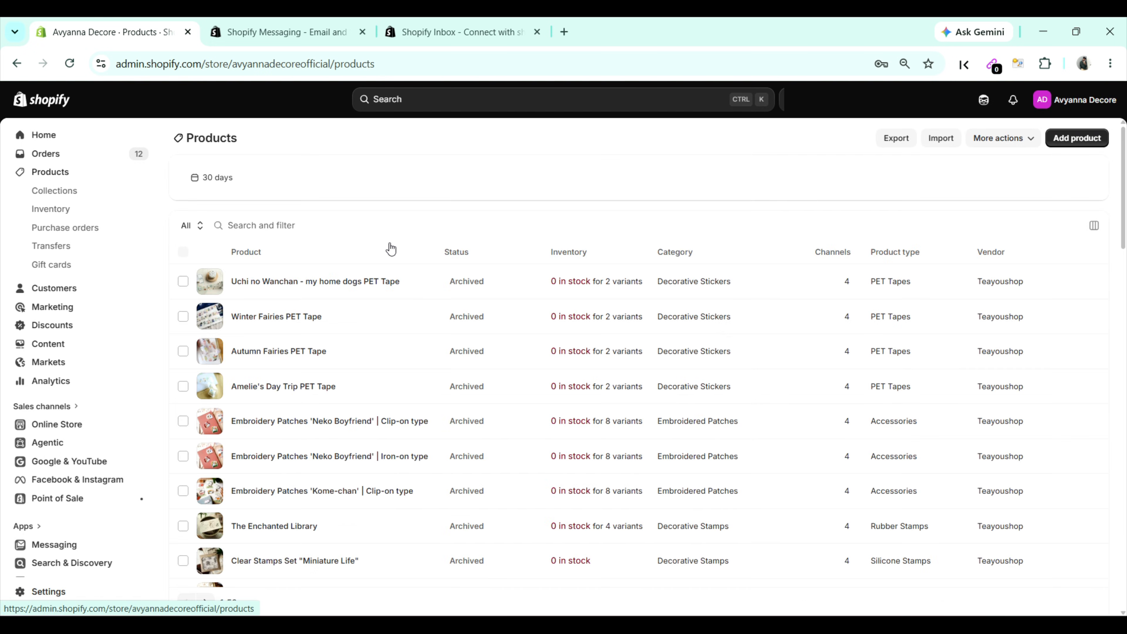
left_click(355, 284)
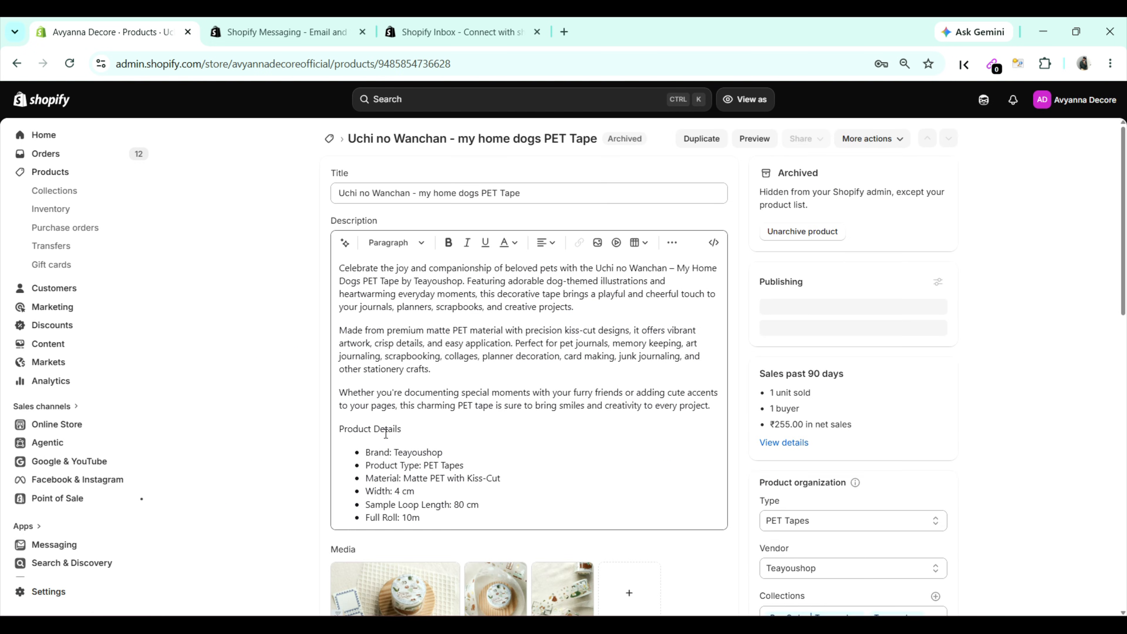
scroll(423, 415, "down", 5)
left_click(404, 350)
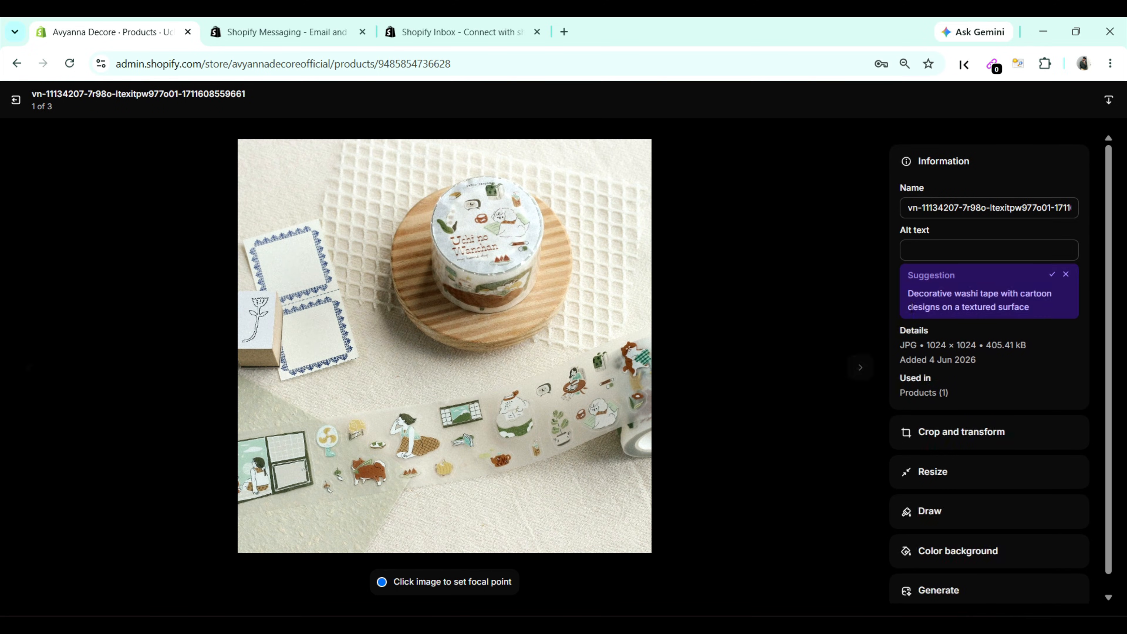
scroll(967, 381, "down", 1)
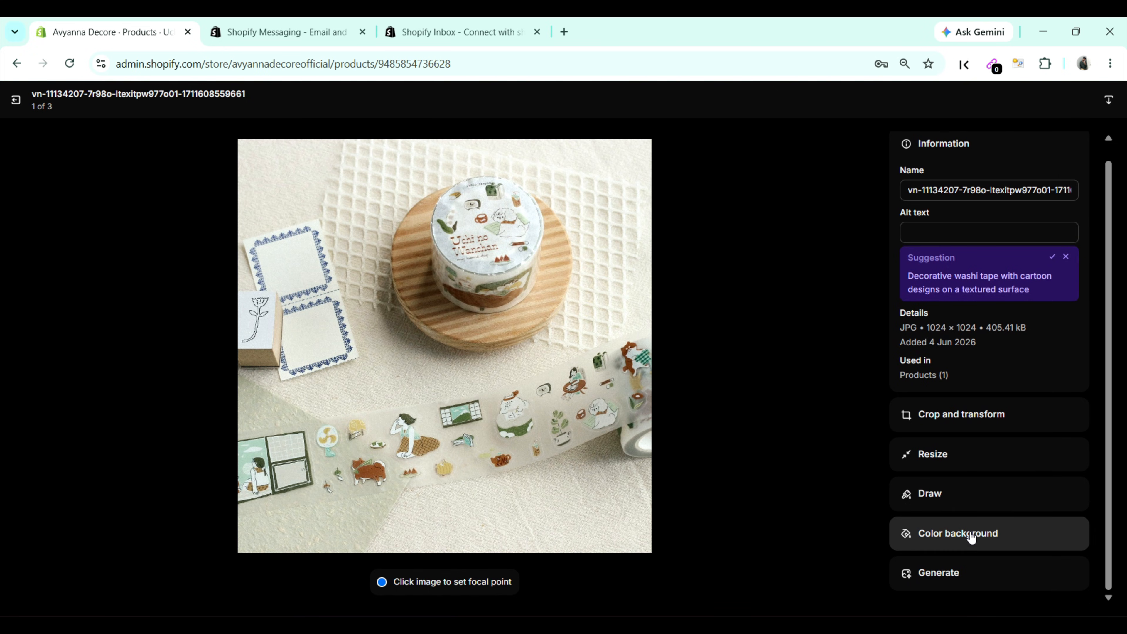
Step: Generate a new image version with the suggested prompt "Change background to a studio", and discard the edit
left_click(963, 572)
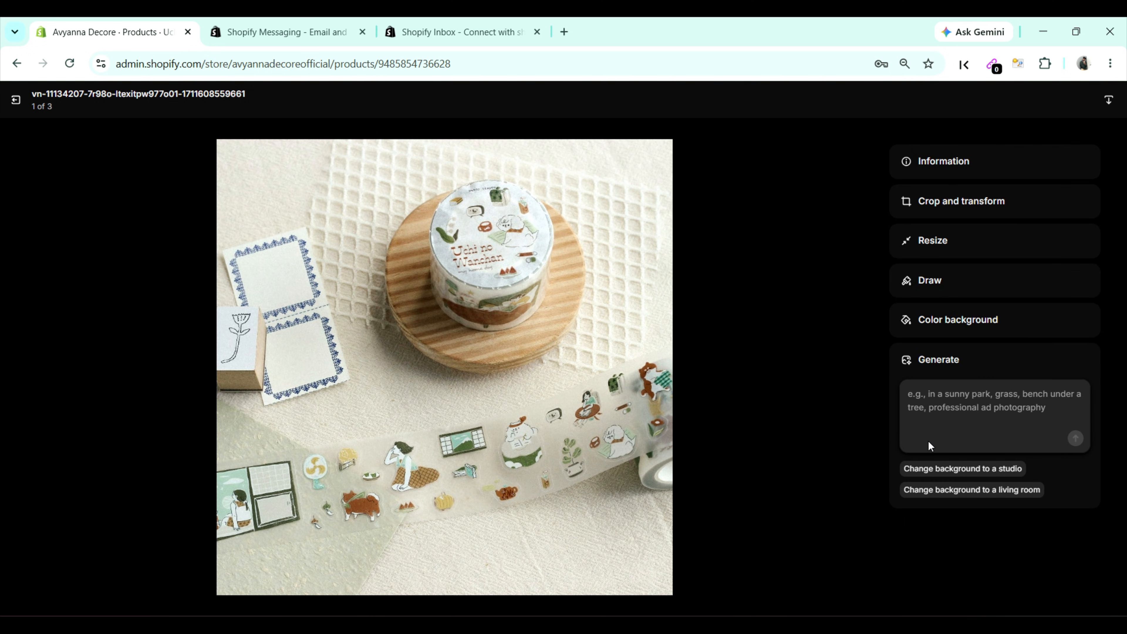
left_click(933, 470)
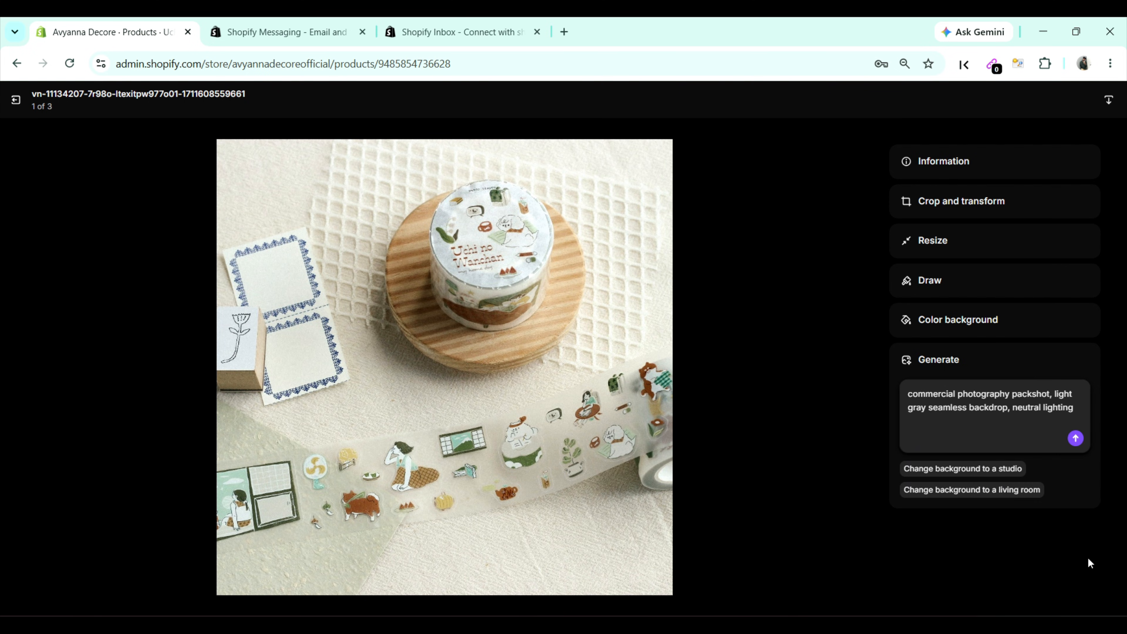
left_click(1075, 439)
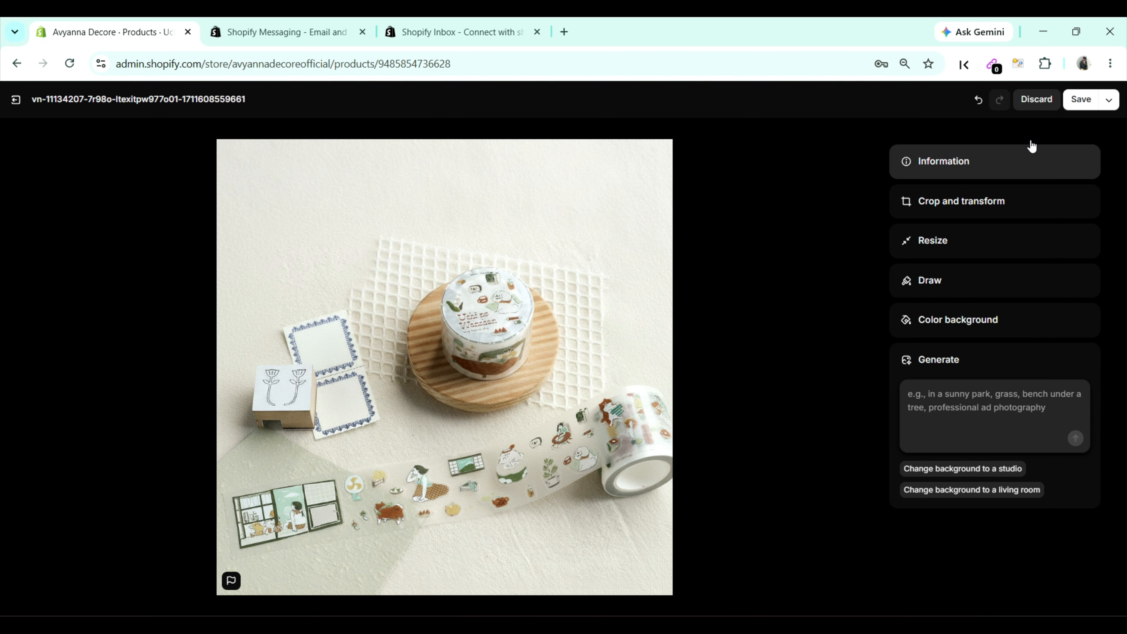
left_click(1035, 102)
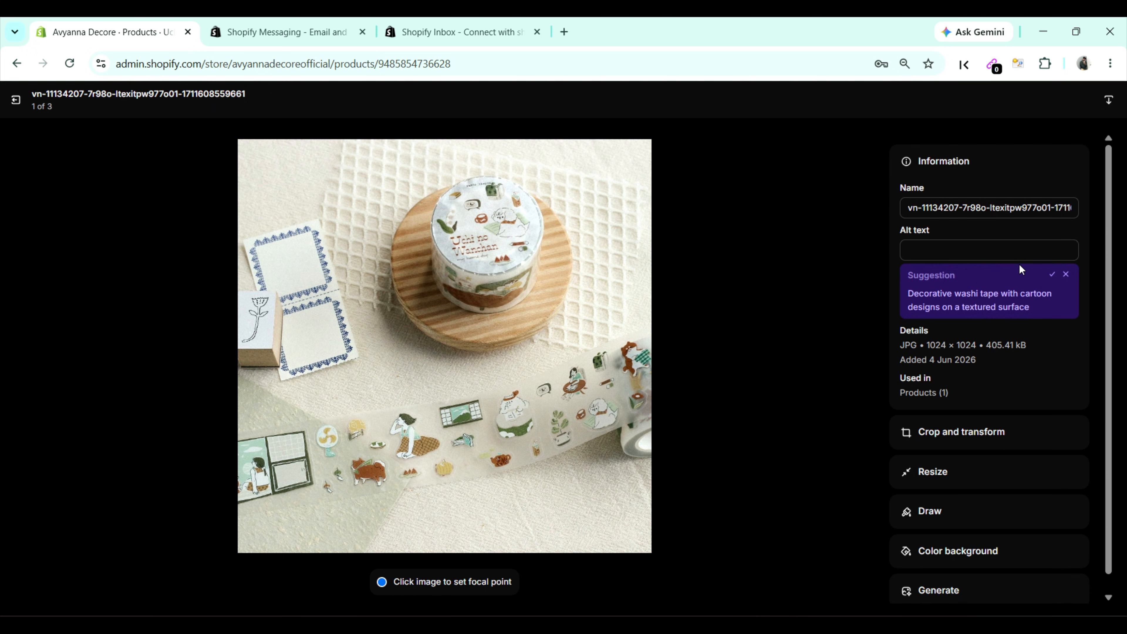
Step: Accept the suggested alt text "Decorative washi tape with cartoon designs on a textured surface" for the product image
left_click(1052, 274)
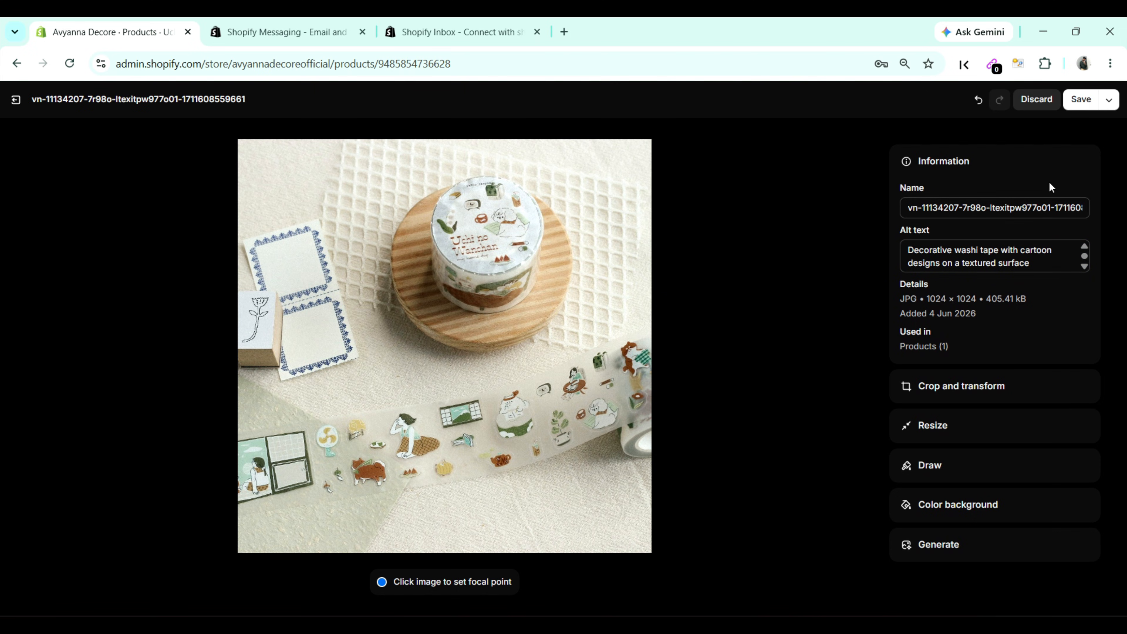
Step: Save the first image's alt text, and apply the suggested "Jar of cream with cartoon design on a wooden board" to the second image
left_click(1081, 101)
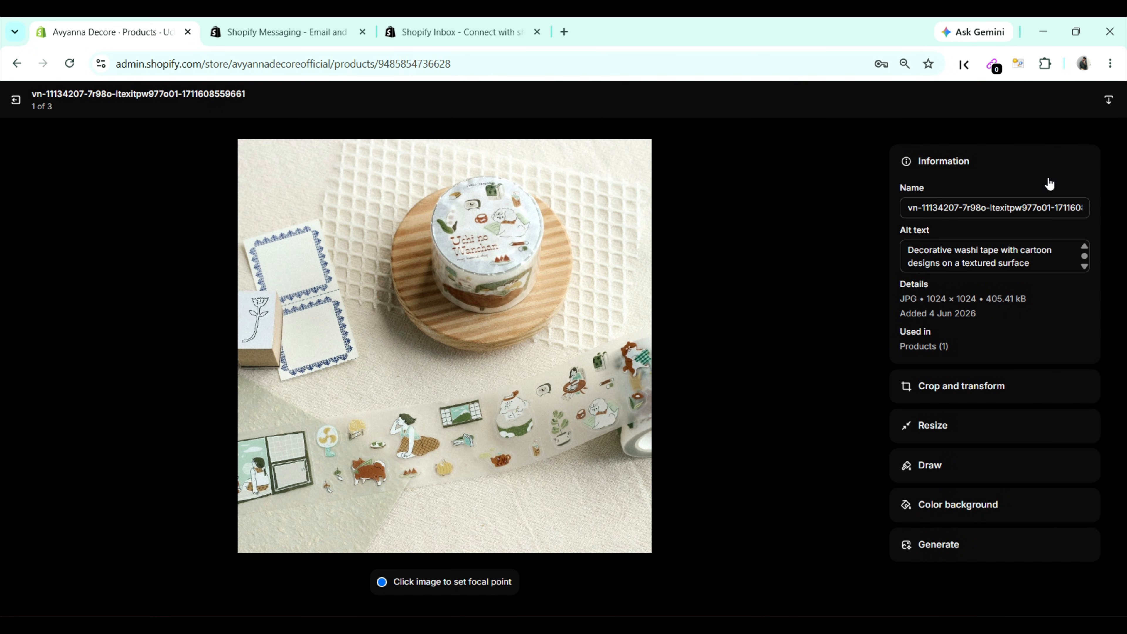
left_click(856, 366)
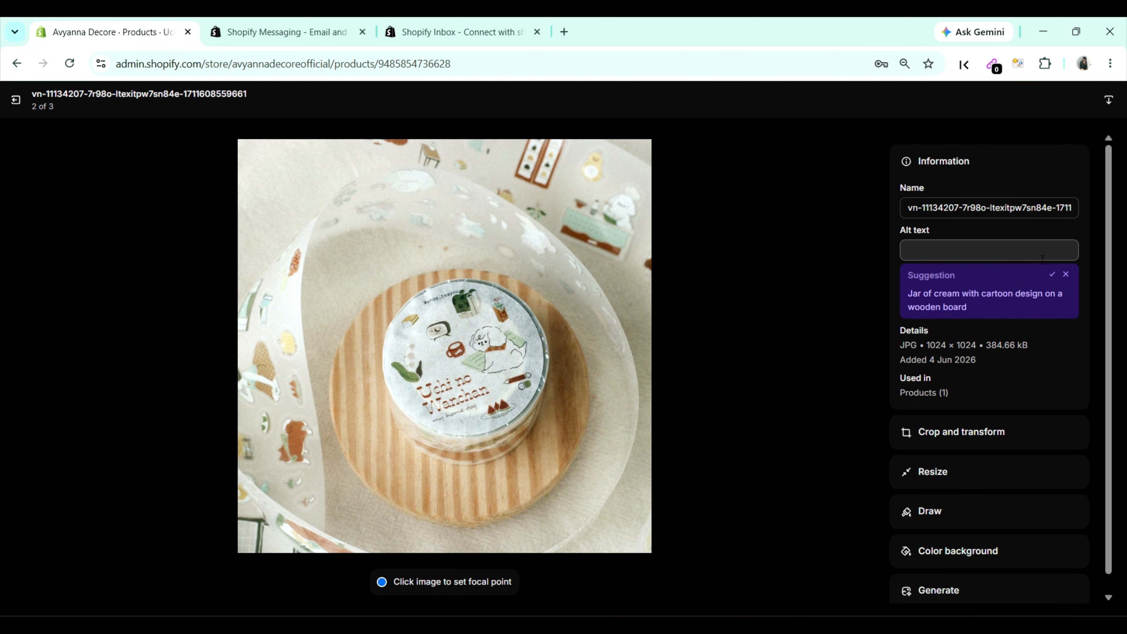
left_click(1052, 273)
left_click(1076, 100)
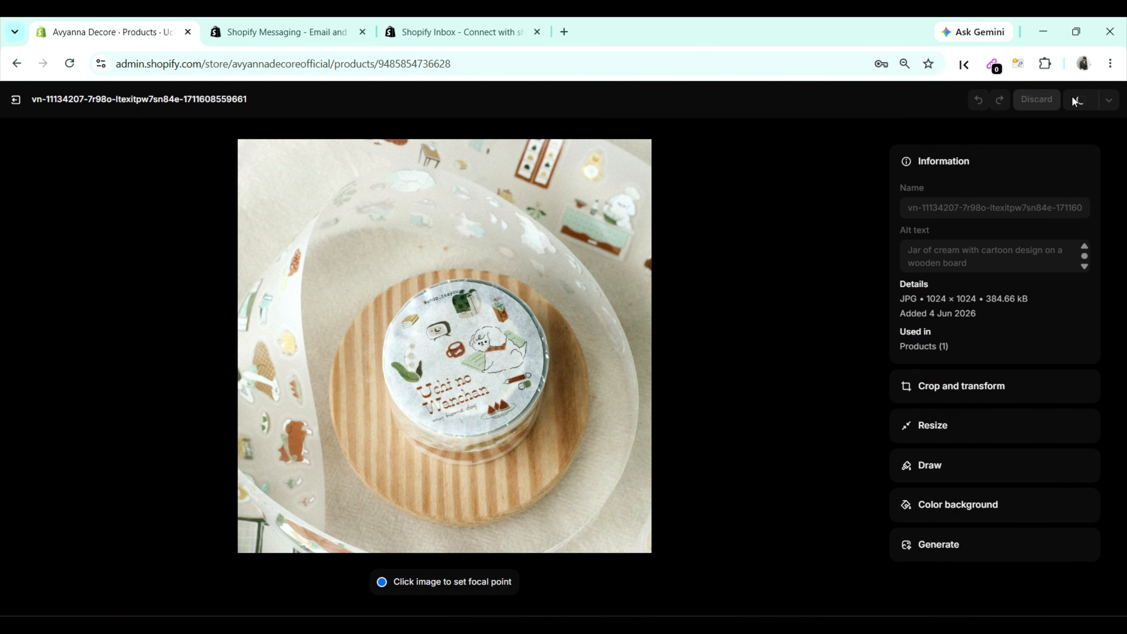
left_click(9, 101)
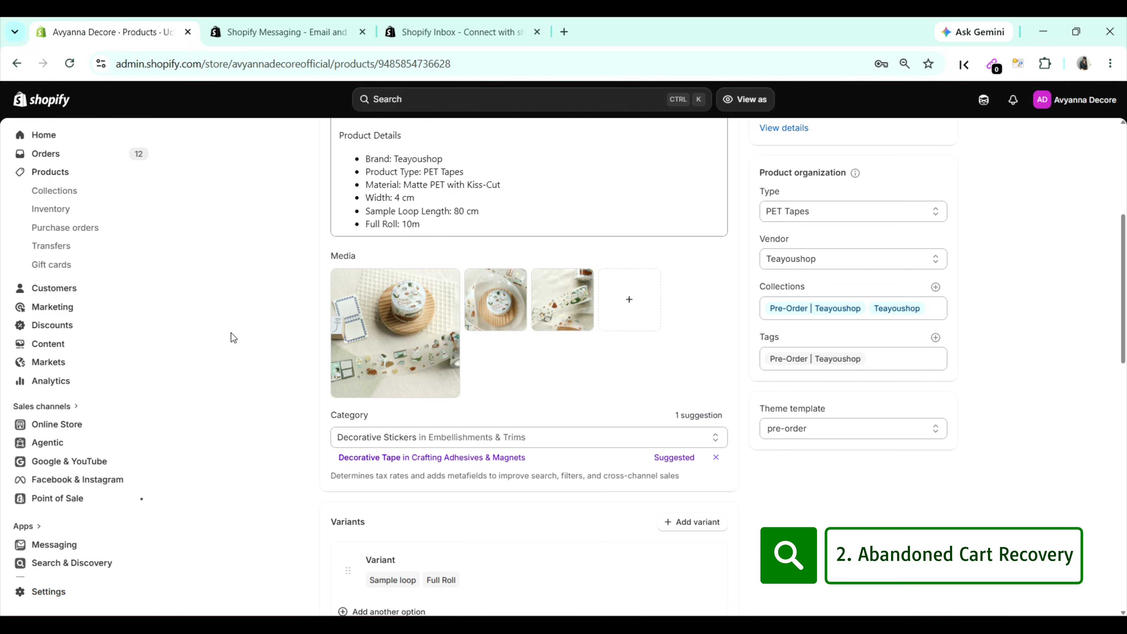
Step: Open the Messaging app and look through its list of email campaigns
scroll(129, 413, "down", 5)
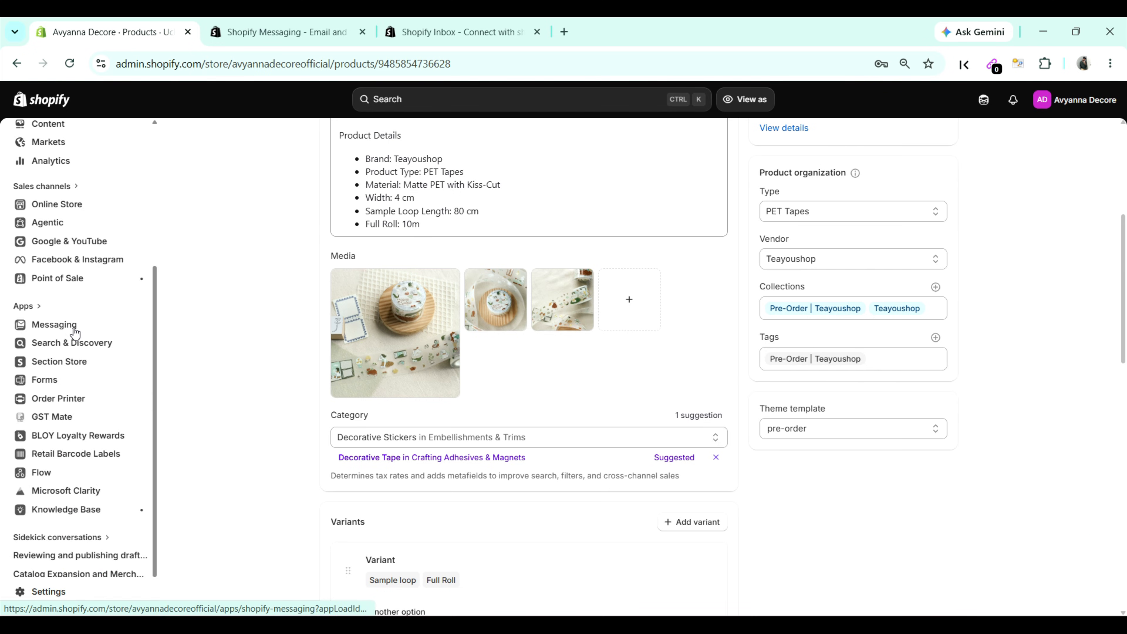
left_click(74, 332)
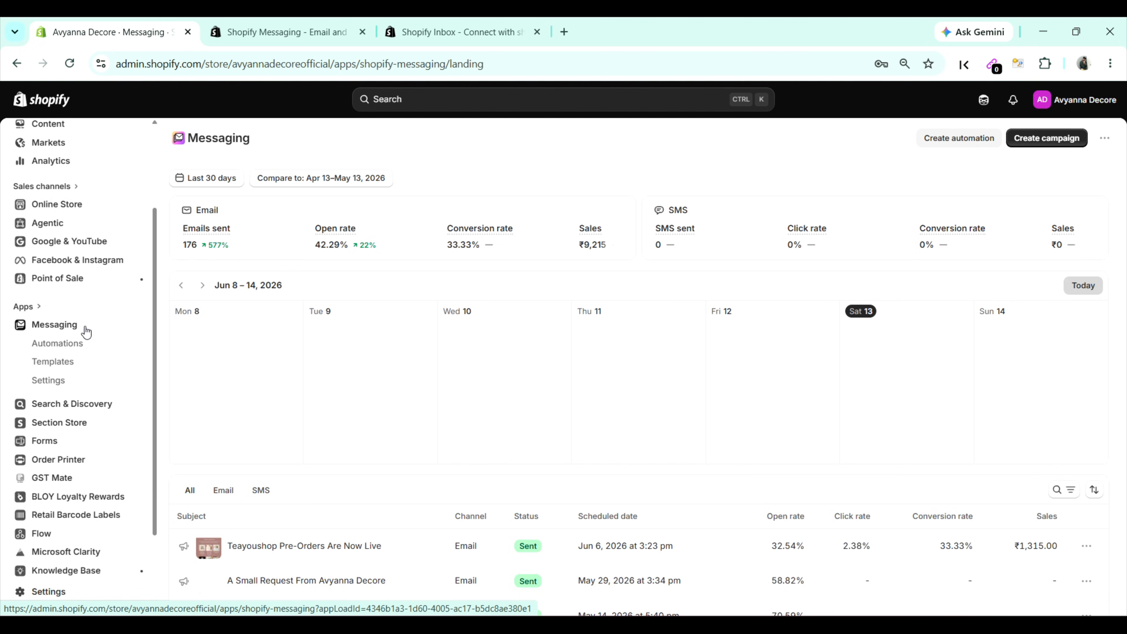
scroll(103, 335, "down", 2)
scroll(372, 435, "down", 6)
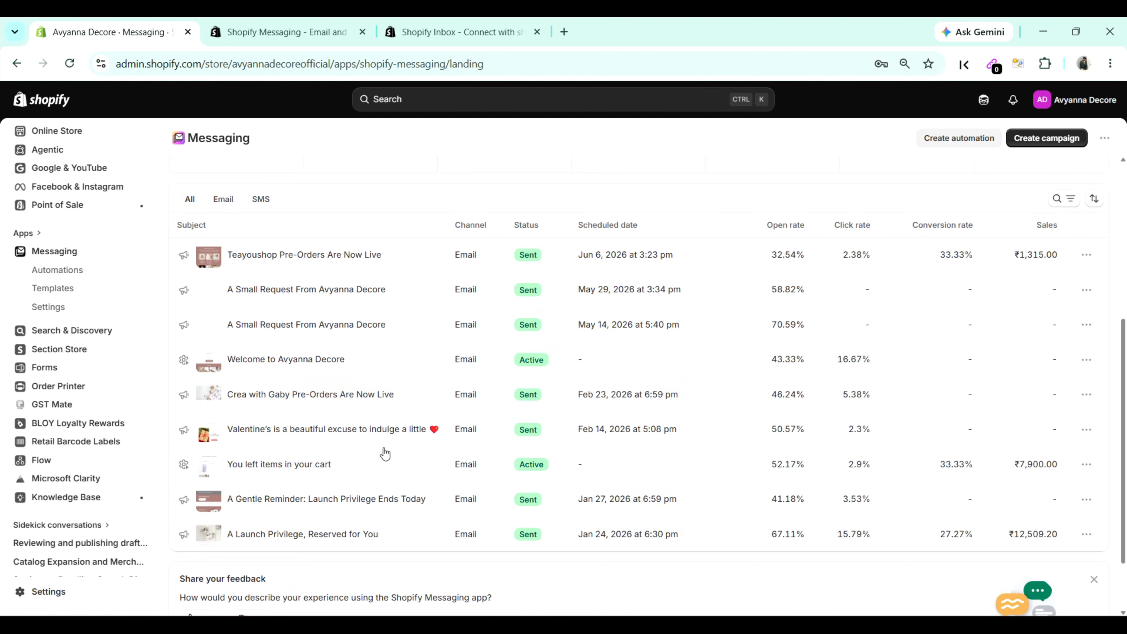
Step: Open the "Recover abandoned cart" automation and preview its "You left items in your cart" email
left_click(66, 273)
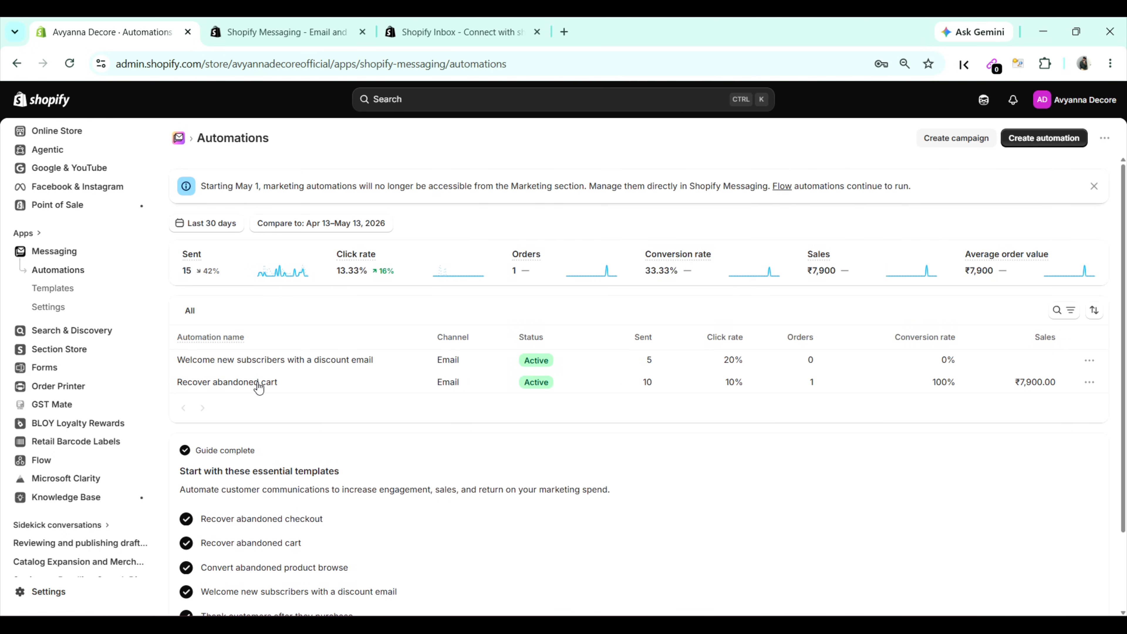
left_click(259, 384)
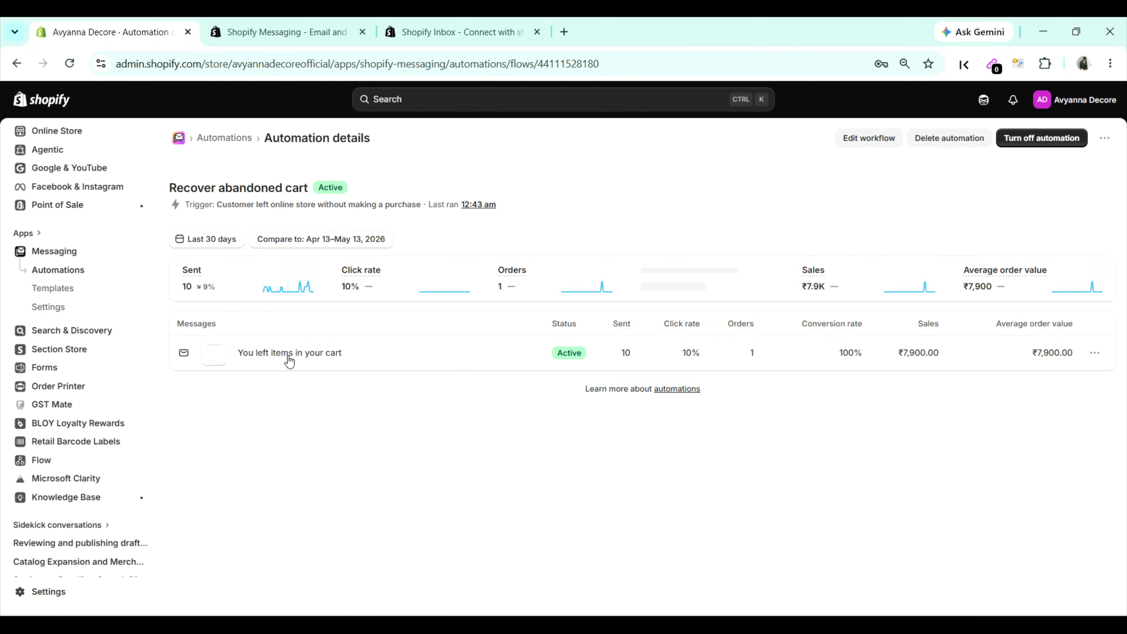
left_click(292, 356)
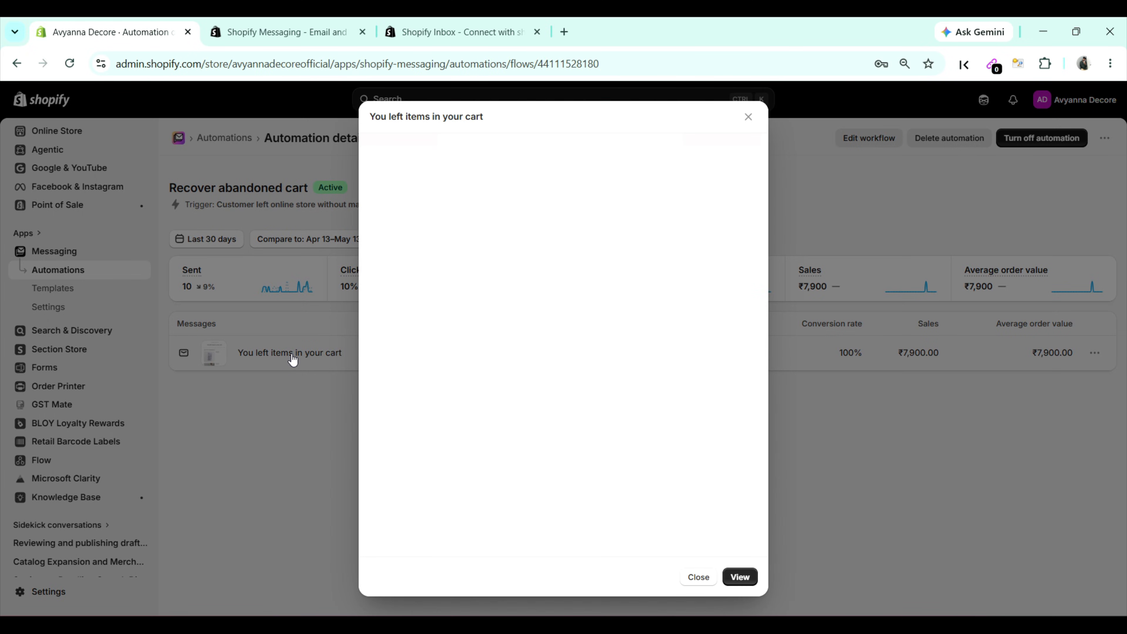
scroll(540, 297, "down", 1)
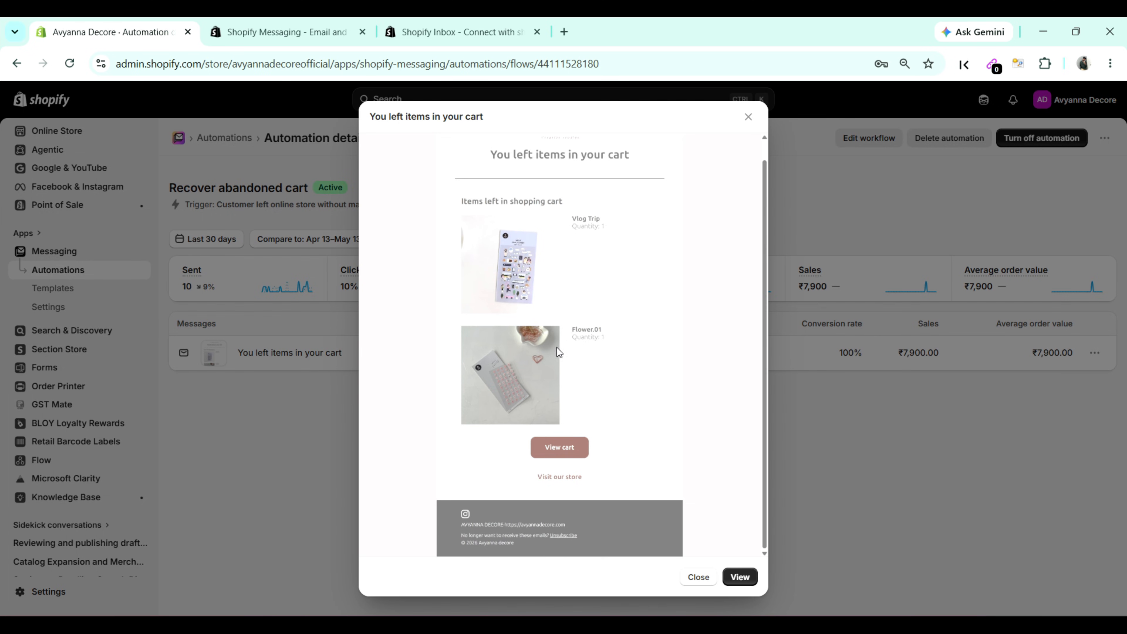
scroll(555, 347, "up", 1)
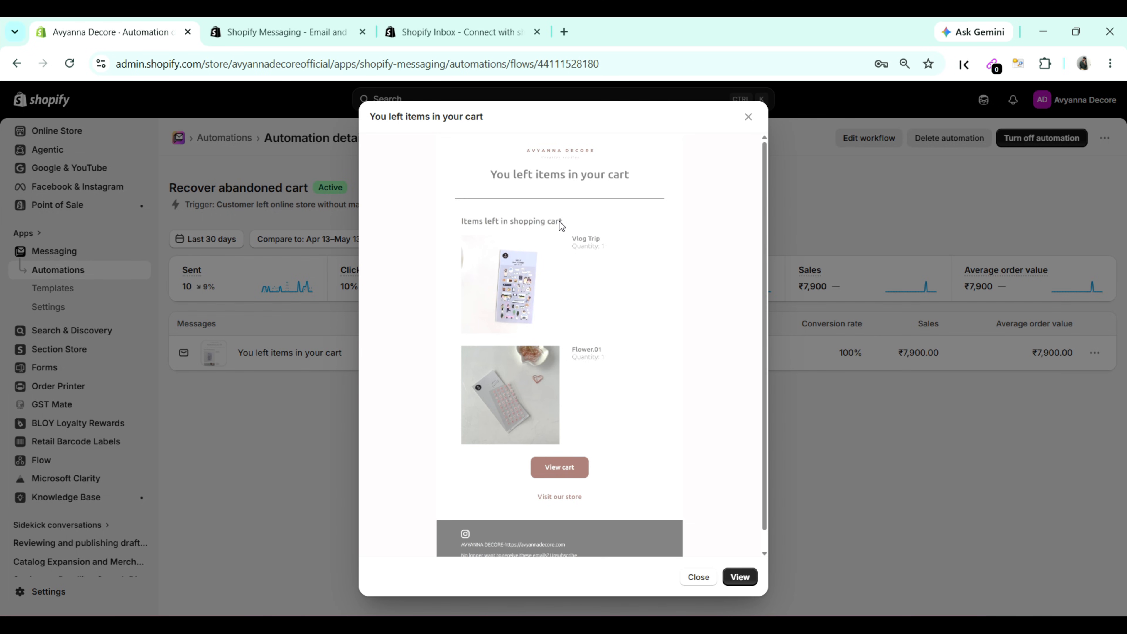
left_click(749, 116)
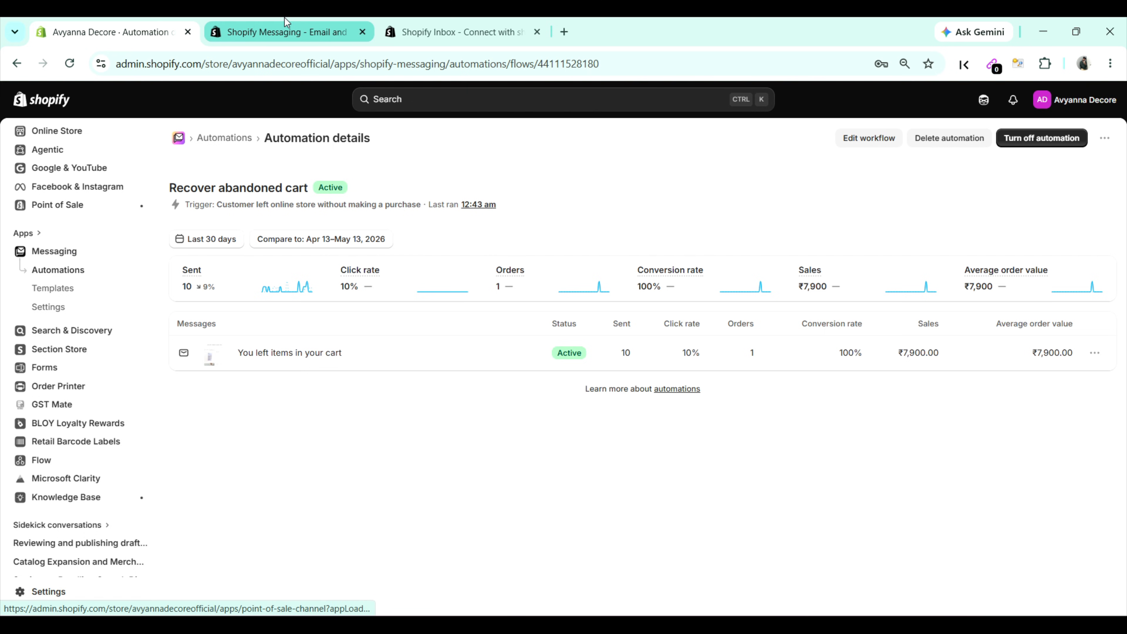
Step: Show the Shopify Messaging listing in the Shopify App Store and copy the app's name
left_click(286, 27)
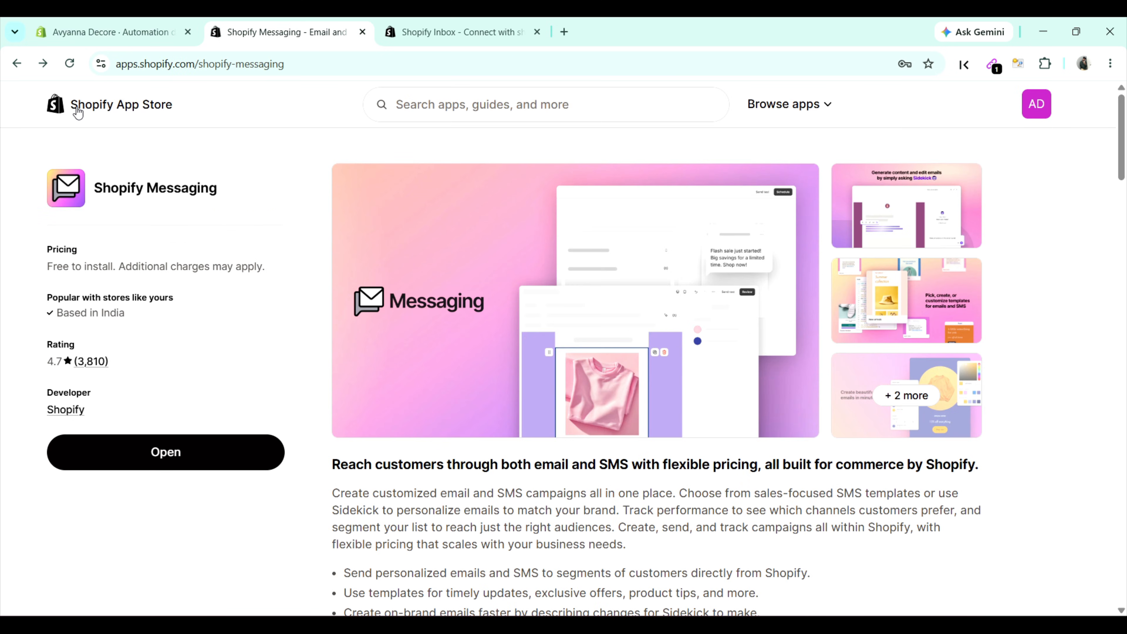
left_click_drag(96, 187, 221, 189)
key("ctrl+c")
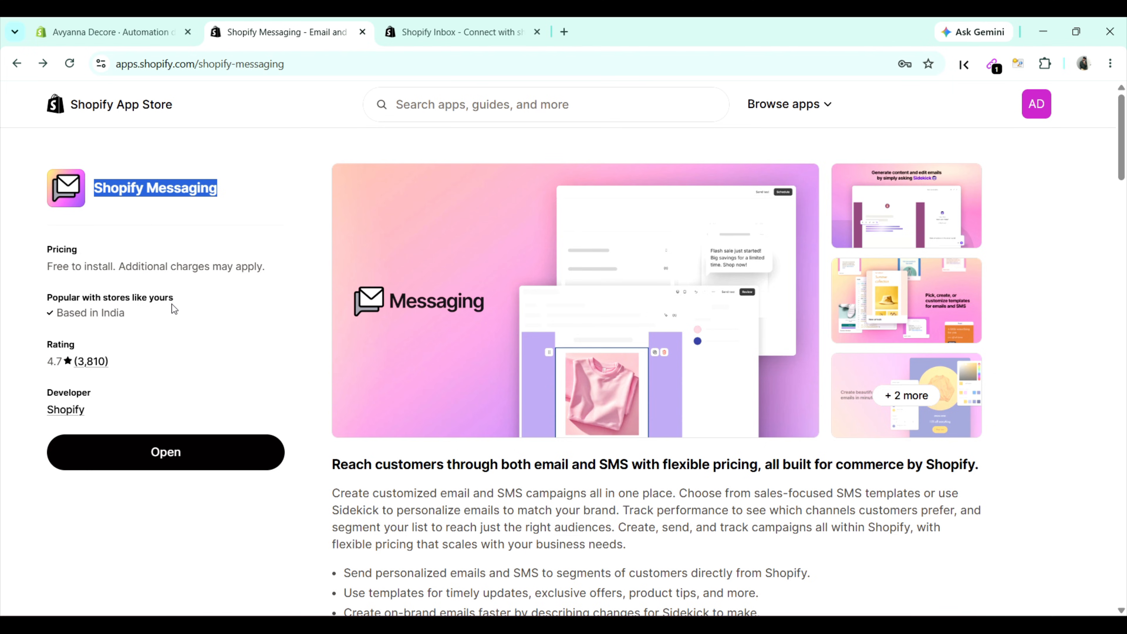
left_click(177, 139)
Step: Return to the store admin and review Messaging's templates, campaign list and automations
left_click(120, 32)
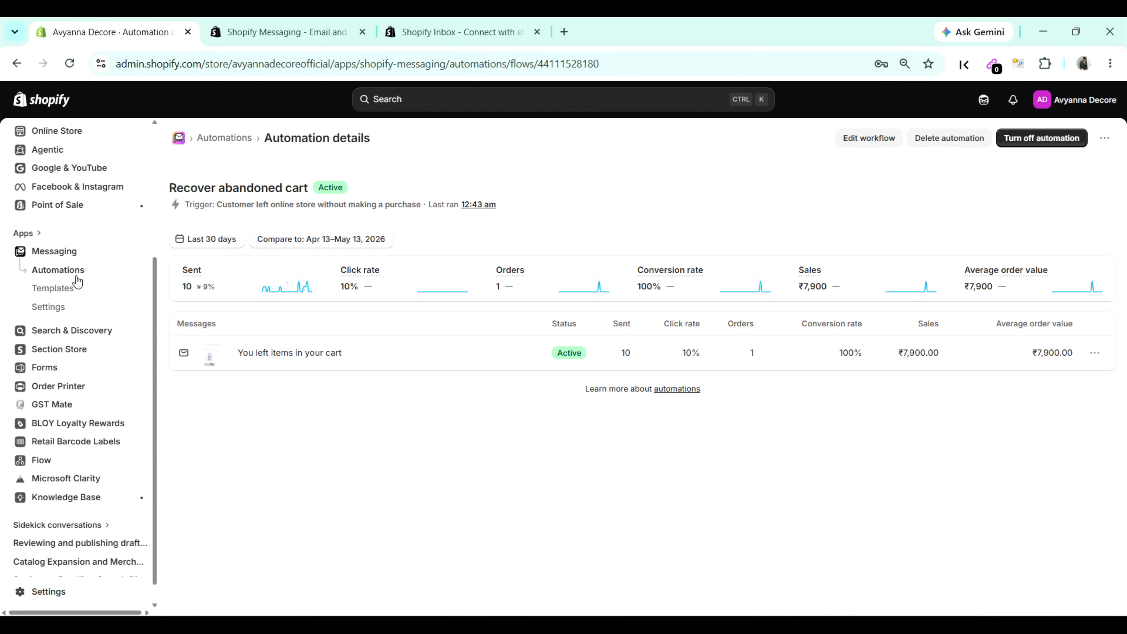
left_click(71, 288)
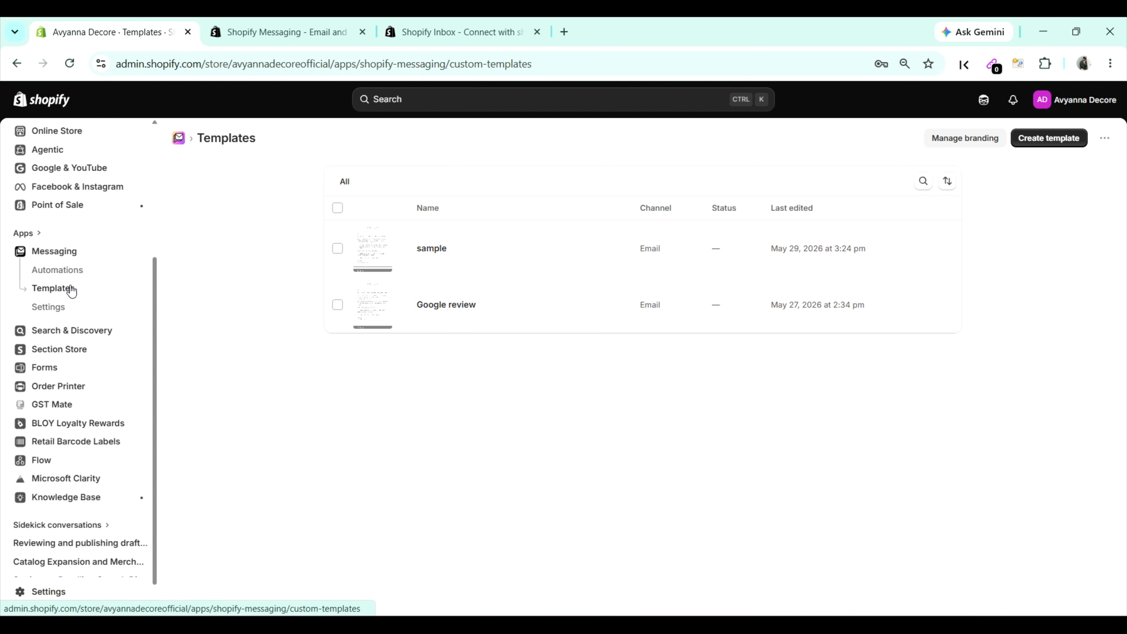
left_click(41, 253)
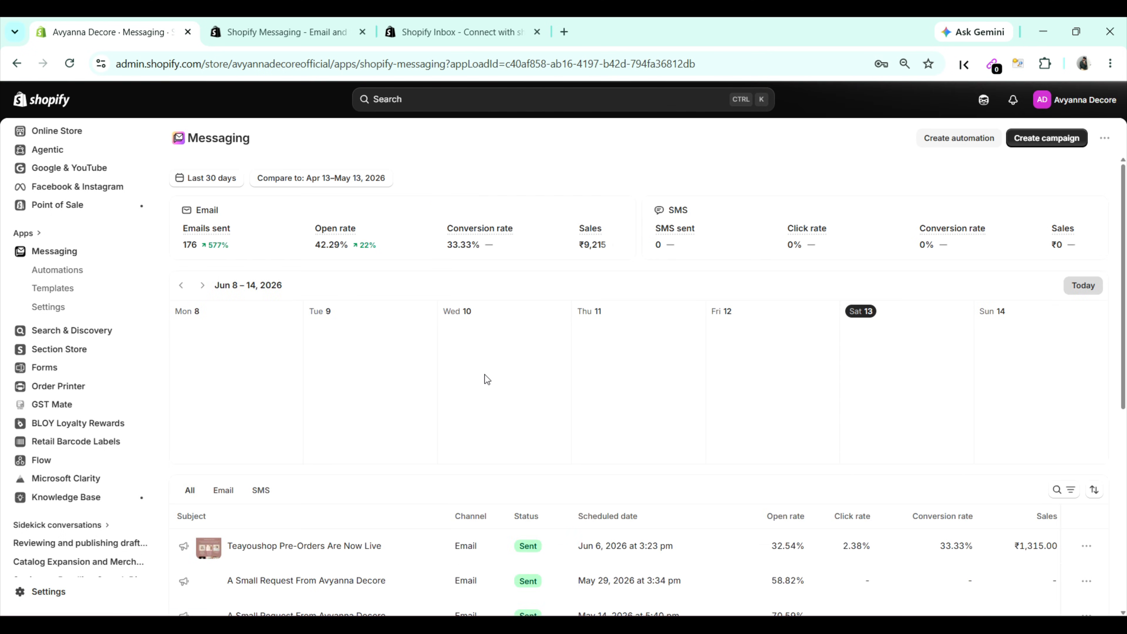
scroll(484, 374, "down", 5)
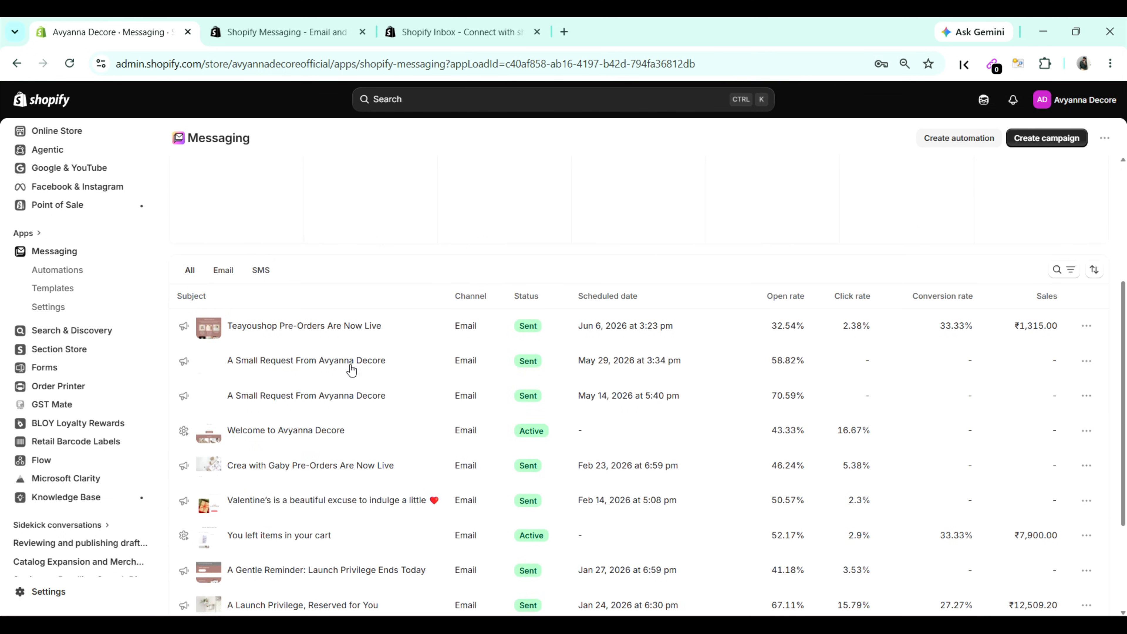
left_click(81, 272)
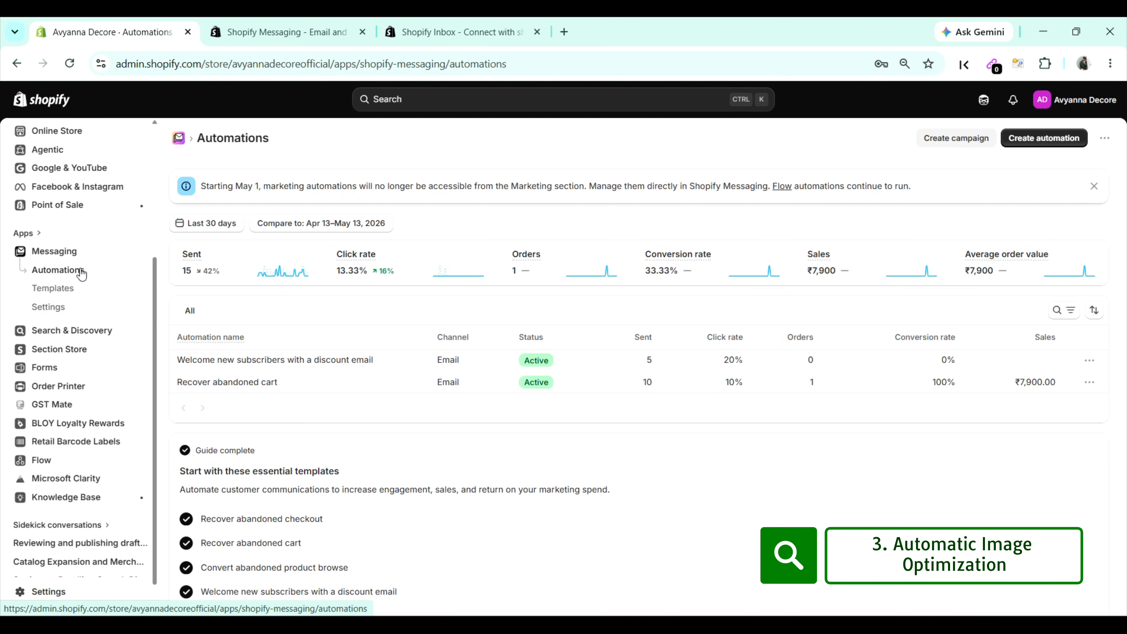
Step: Reopen the product "Uchi no Wanchan - my home dogs PET Tape" and view its media images
scroll(81, 274, "up", 4)
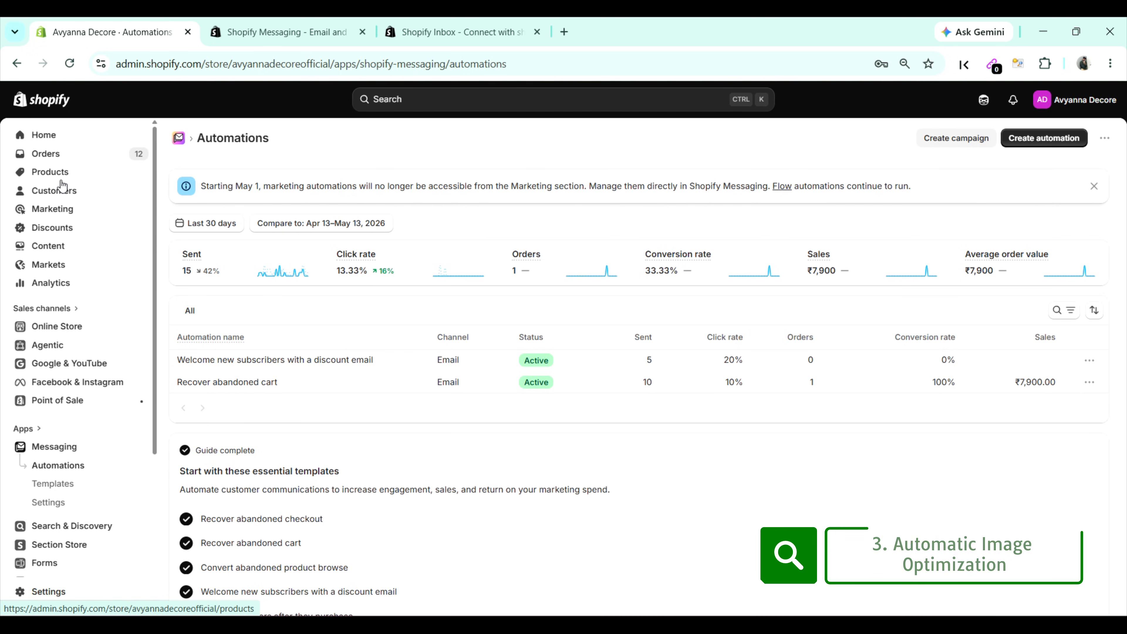
left_click(61, 180)
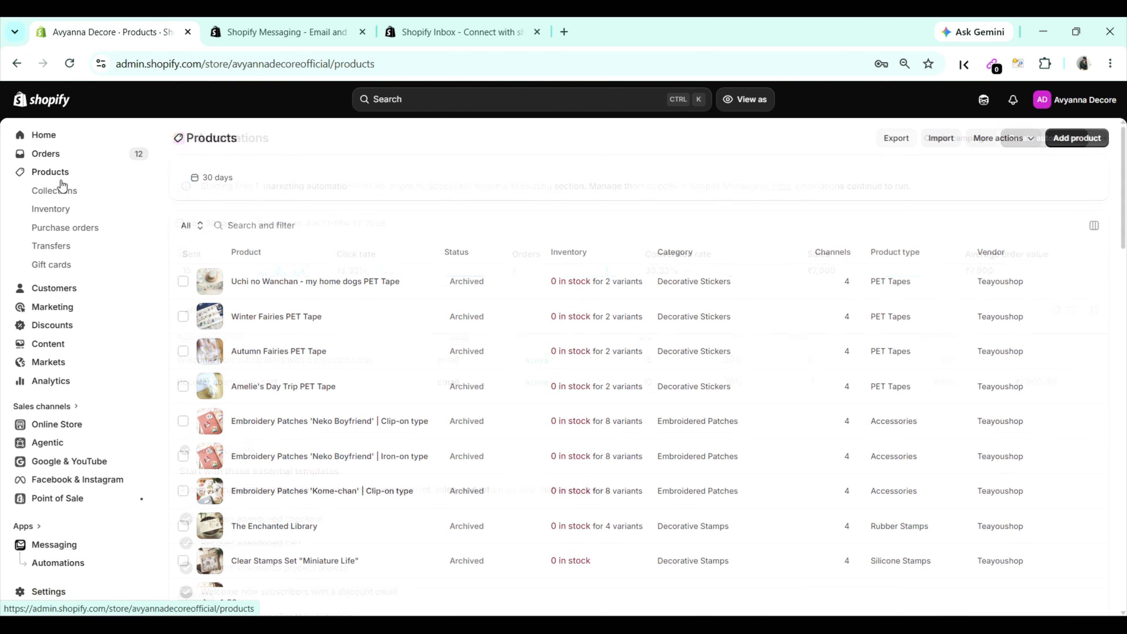
left_click(377, 284)
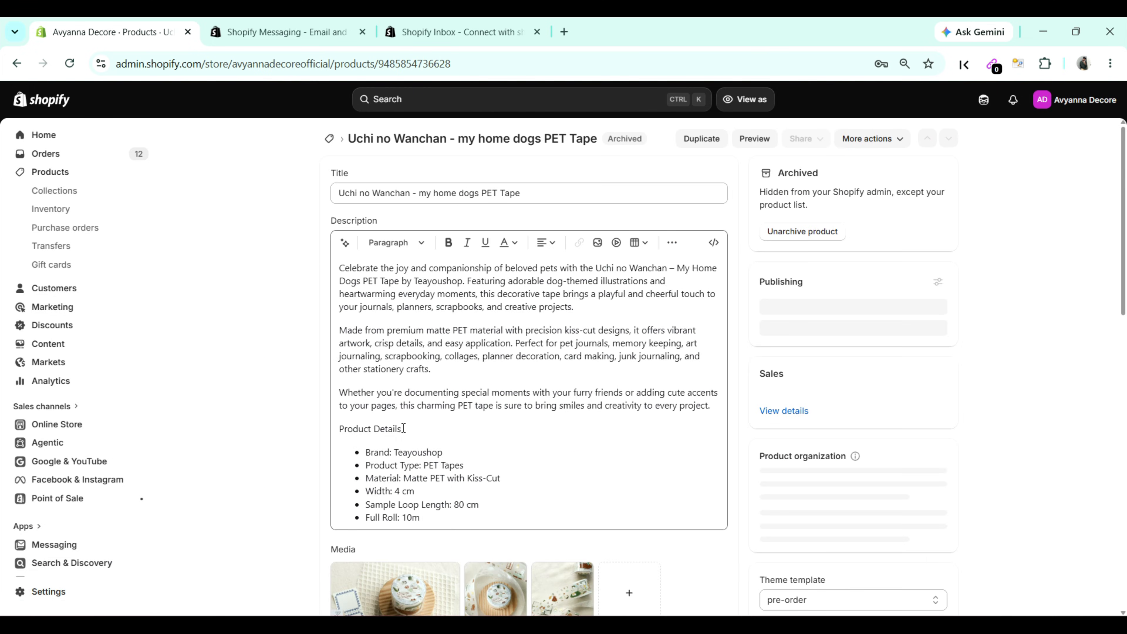
scroll(498, 439, "down", 5)
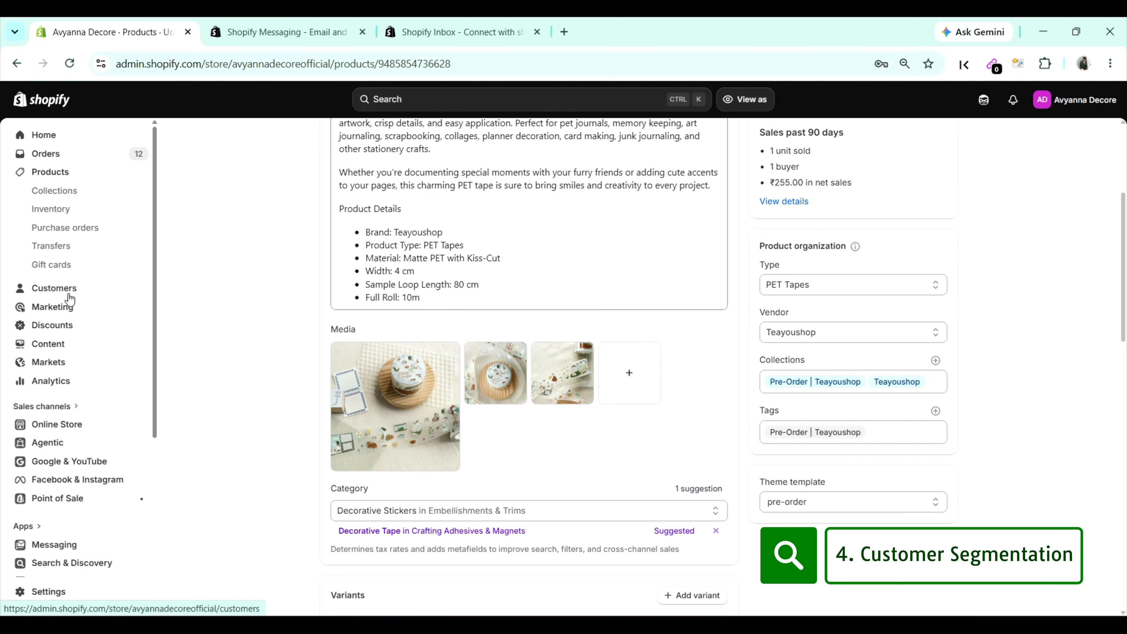
Step: Open the customer segment "Customers who have purchased at least once" and look through its customer list
left_click(53, 293)
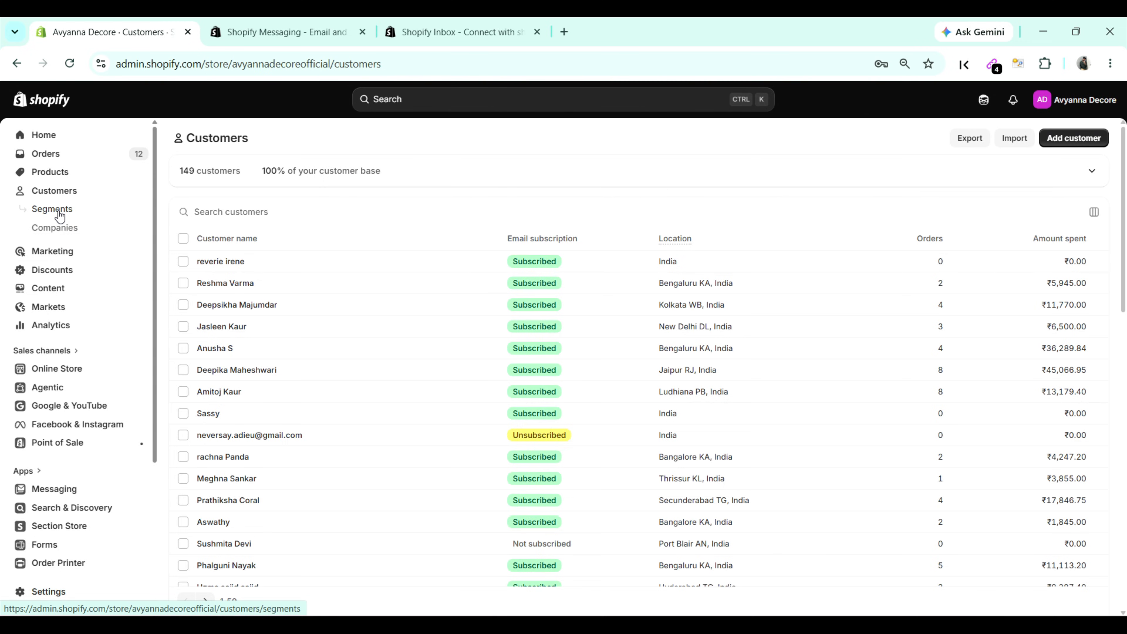
left_click(60, 216)
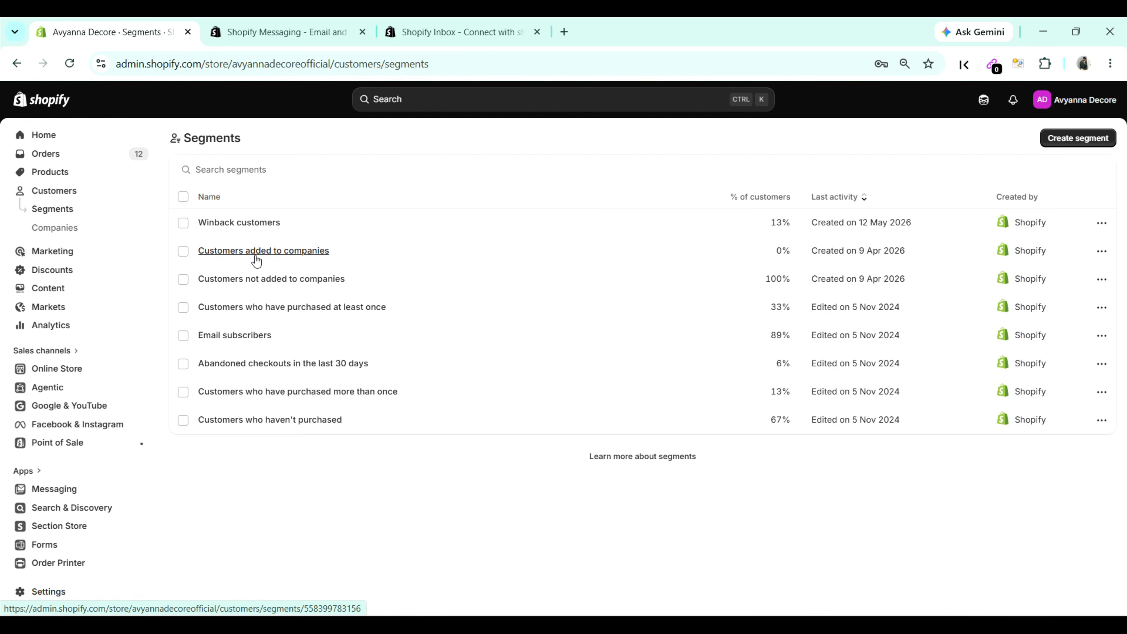
left_click(251, 314)
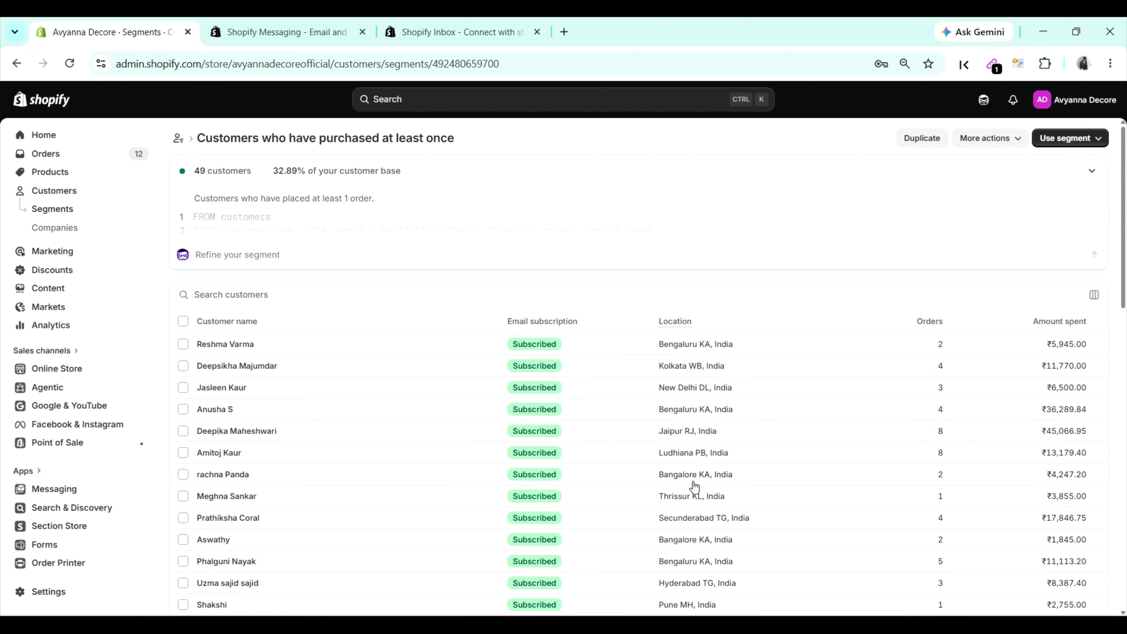
scroll(621, 462, "down", 2)
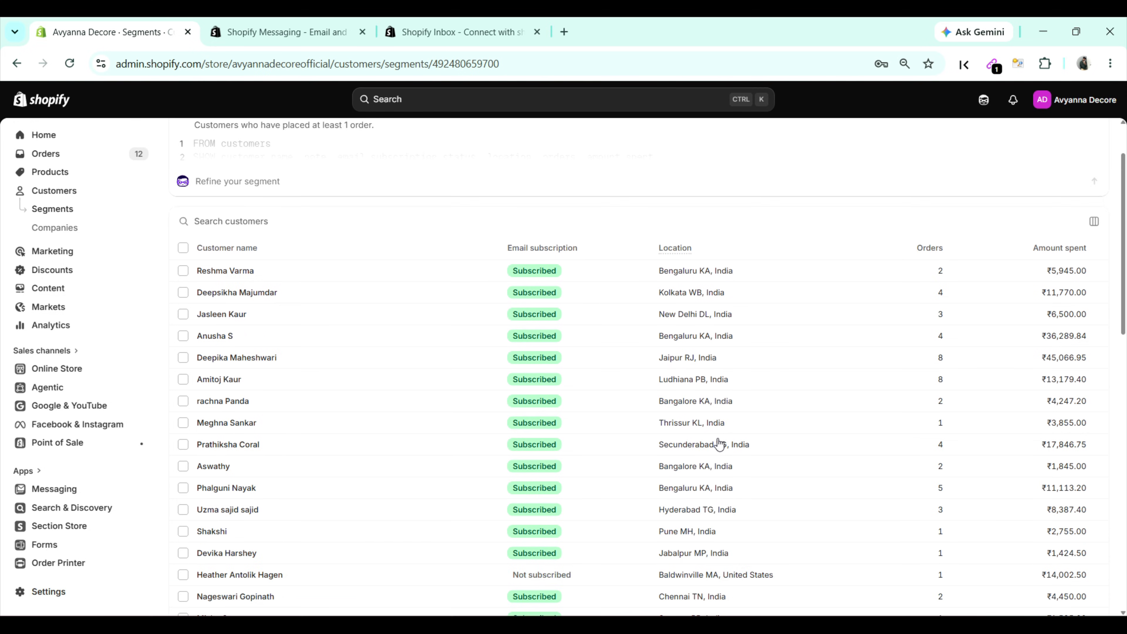
scroll(719, 444, "up", 2)
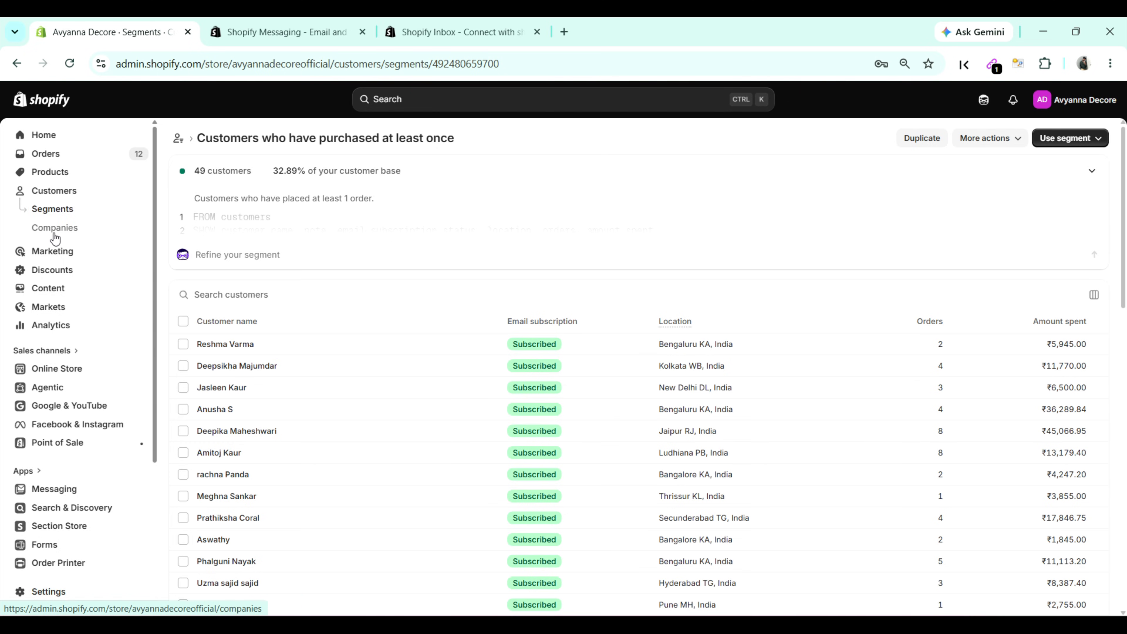
Step: Examine the store analytics dashboard, including sessions by device and location, customer cohort analysis, landing pages and social referrers
left_click(71, 328)
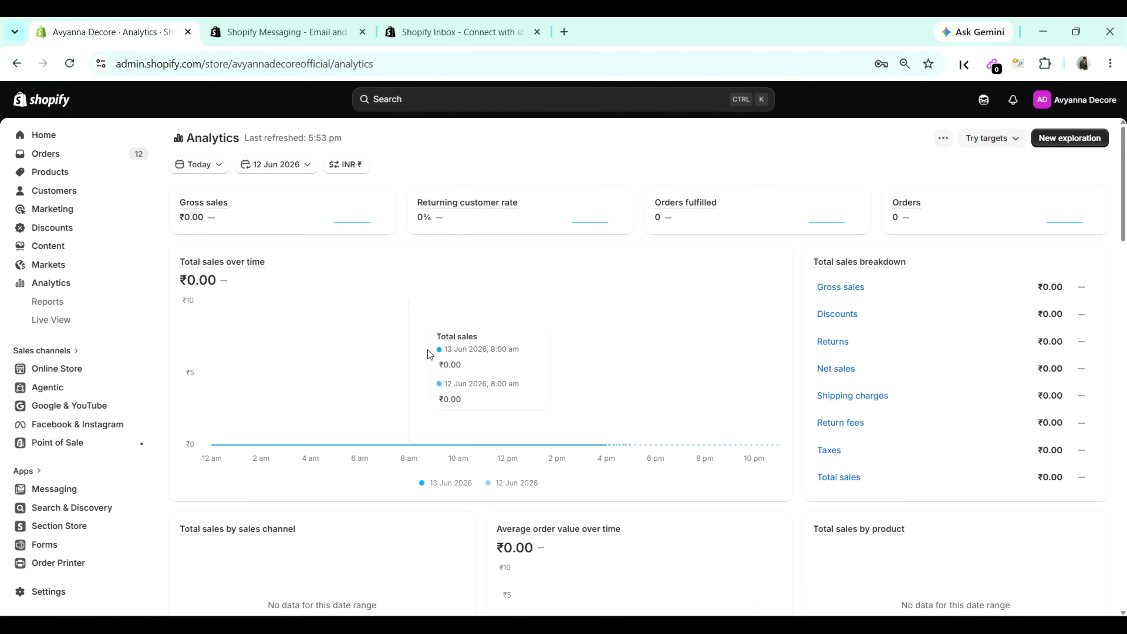
scroll(439, 391, "down", 10)
scroll(440, 396, "down", 5)
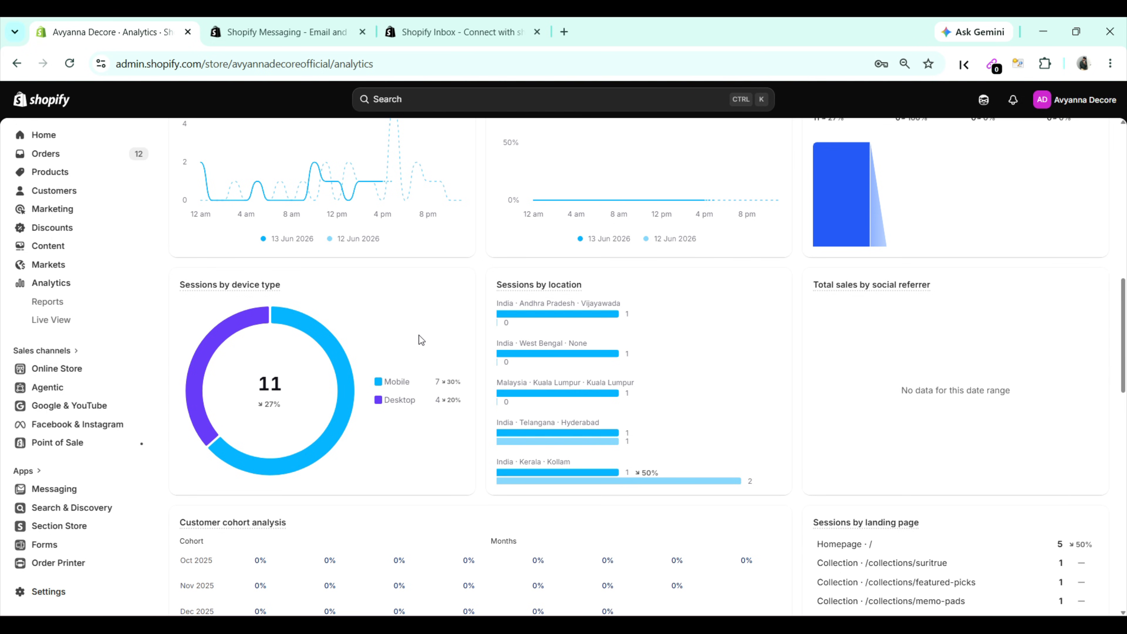
scroll(419, 335, "down", 10)
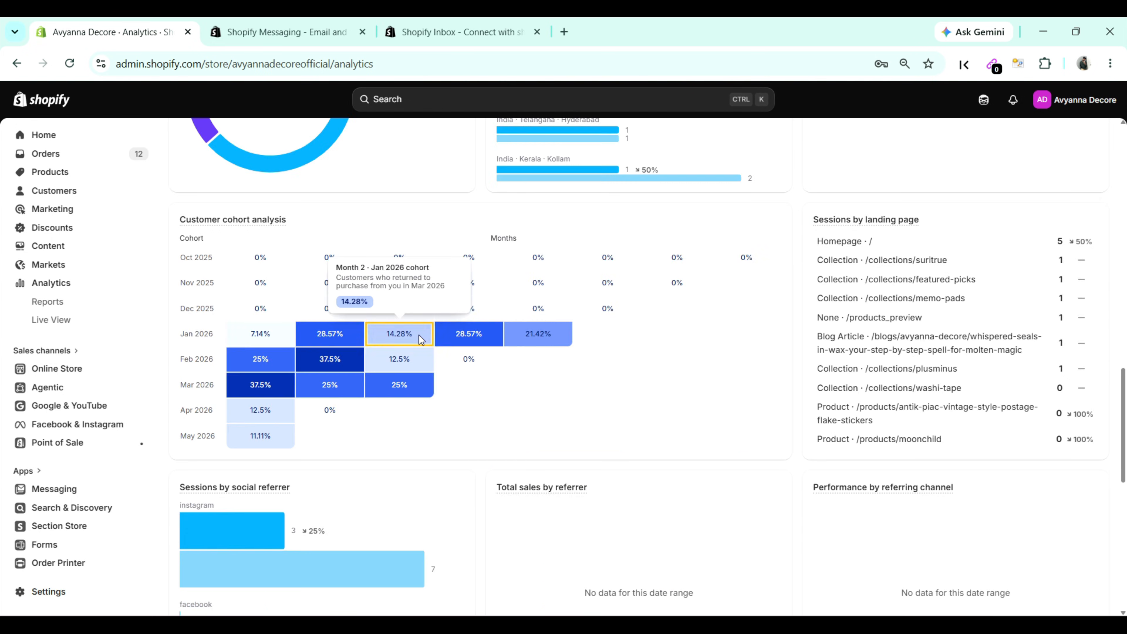
scroll(434, 357, "up", 5)
mouse_move(266, 280)
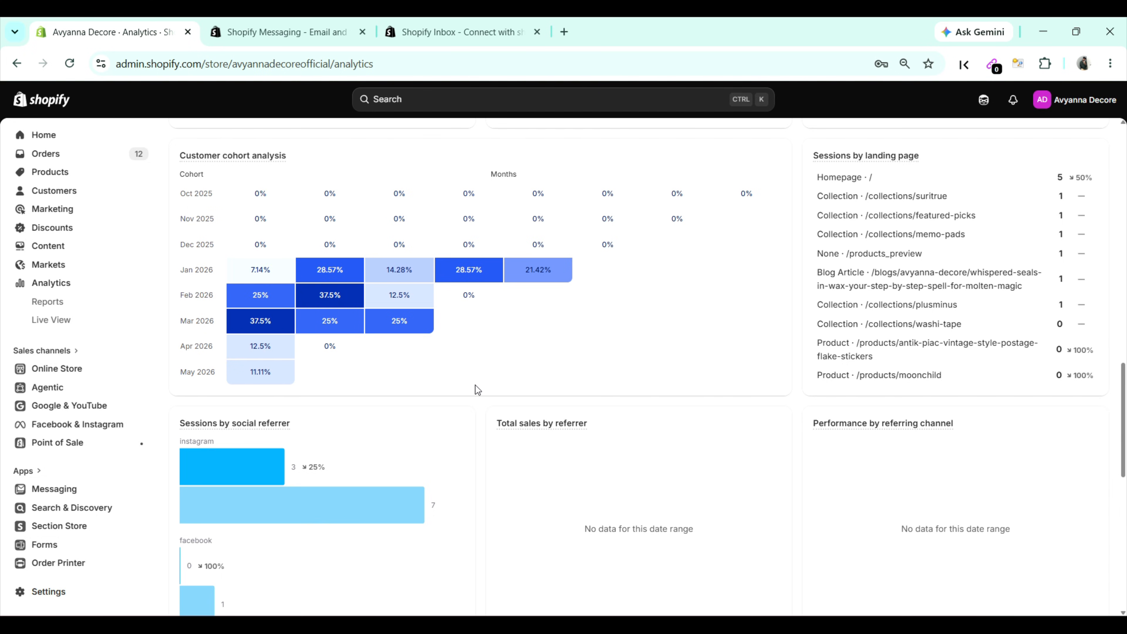
scroll(476, 385, "down", 3)
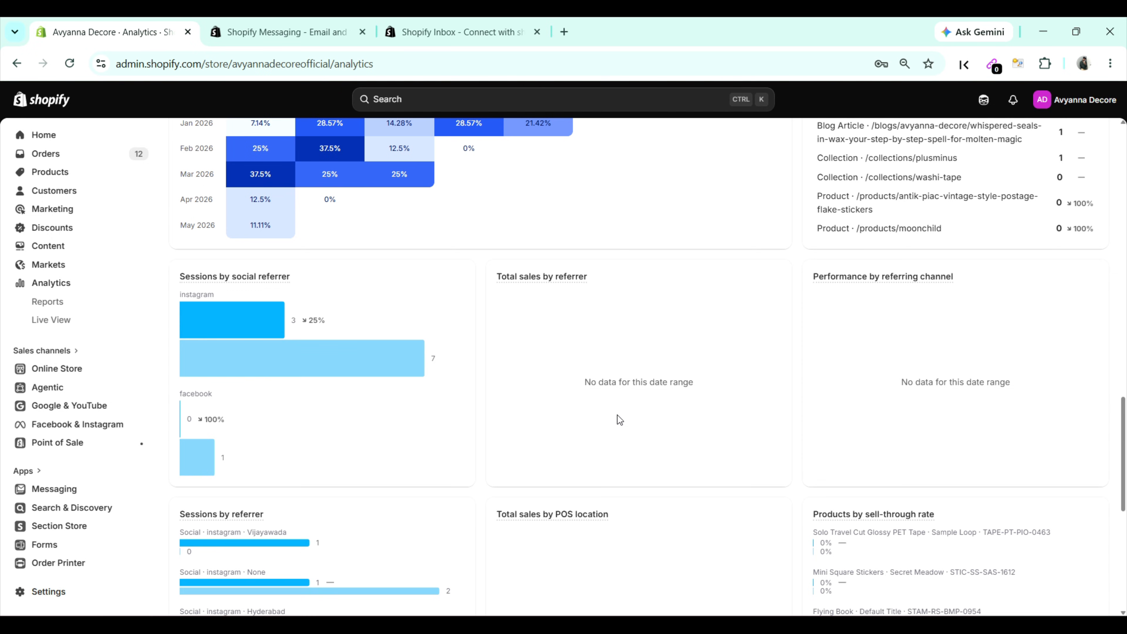
scroll(623, 419, "up", 5)
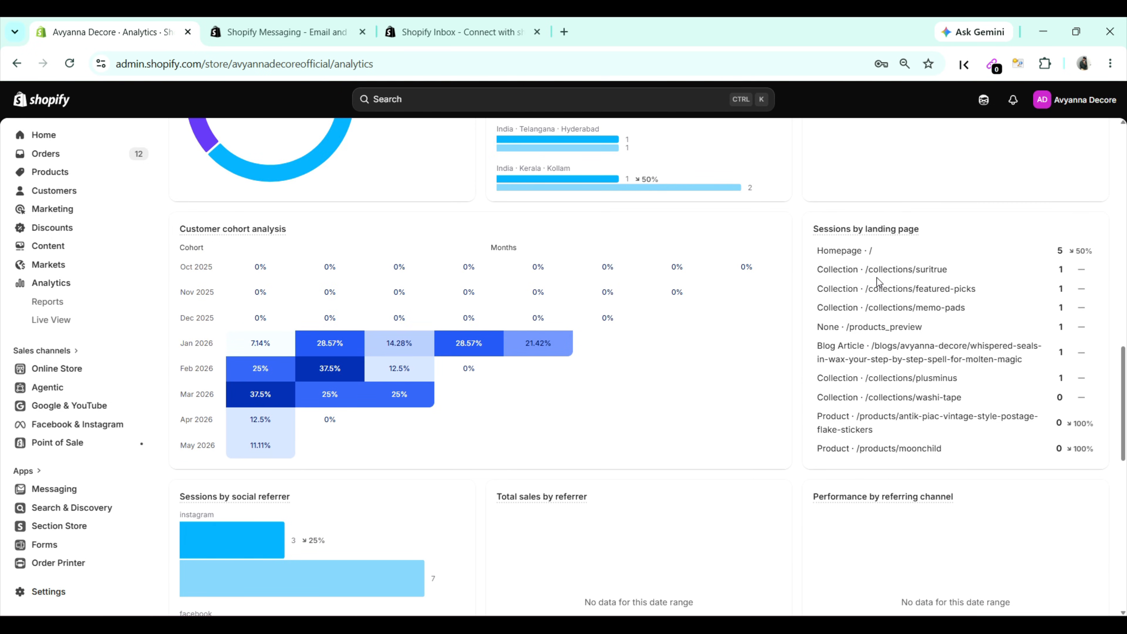
Step: Open the list of analytics reports for the store
mouse_move(382, 324)
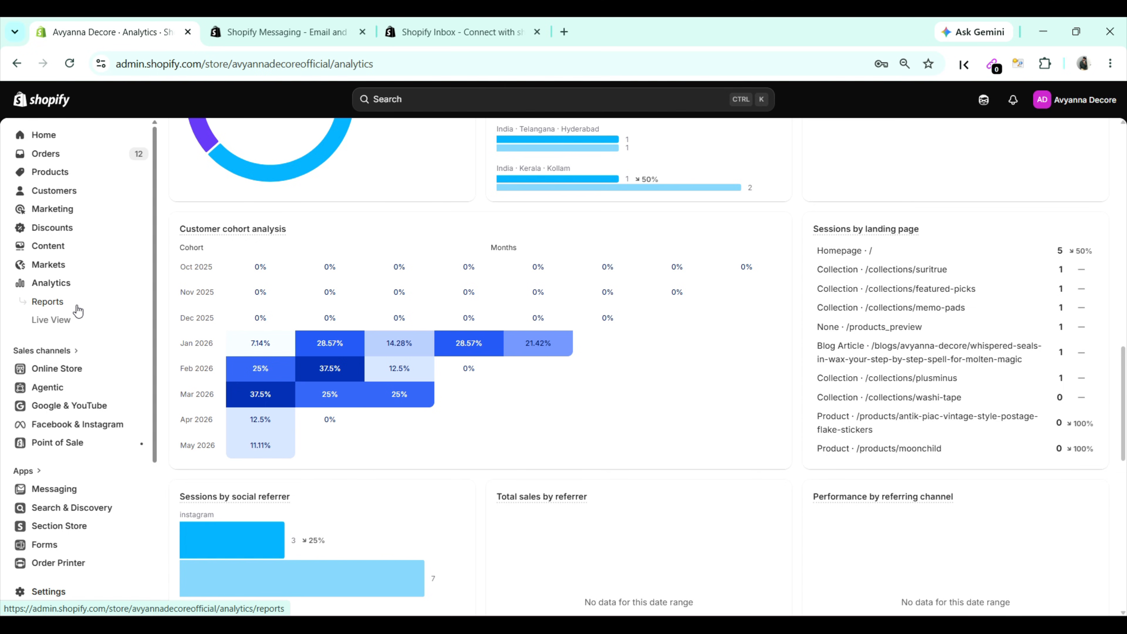
left_click(48, 301)
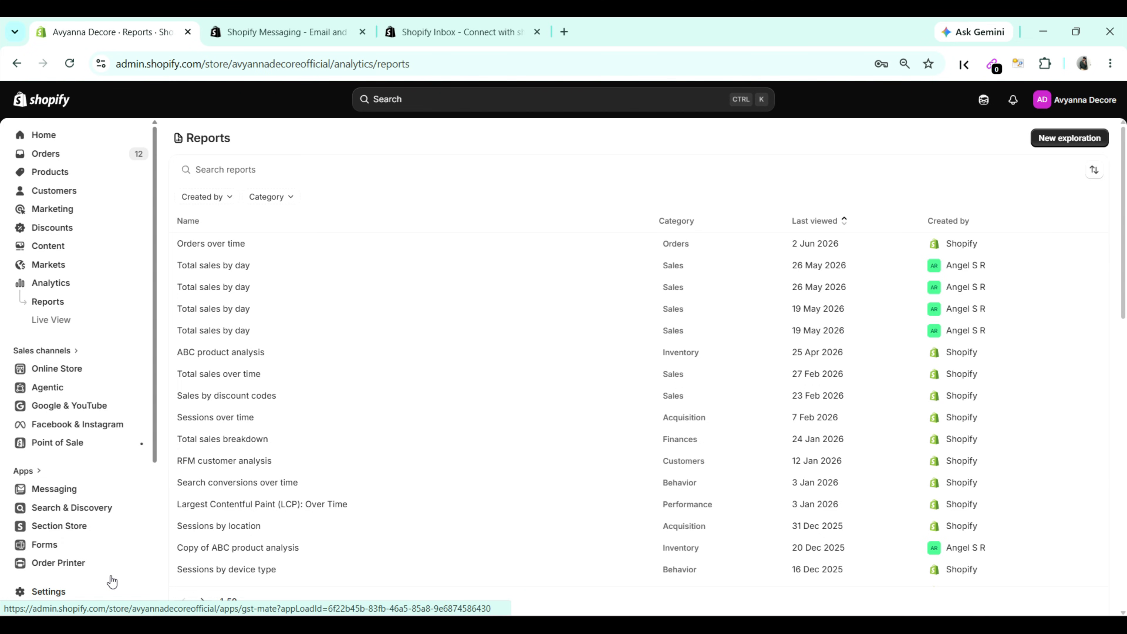
Step: Open the store's Shipping and delivery settings and review the General profile's domestic shipping zone and rates
left_click(87, 592)
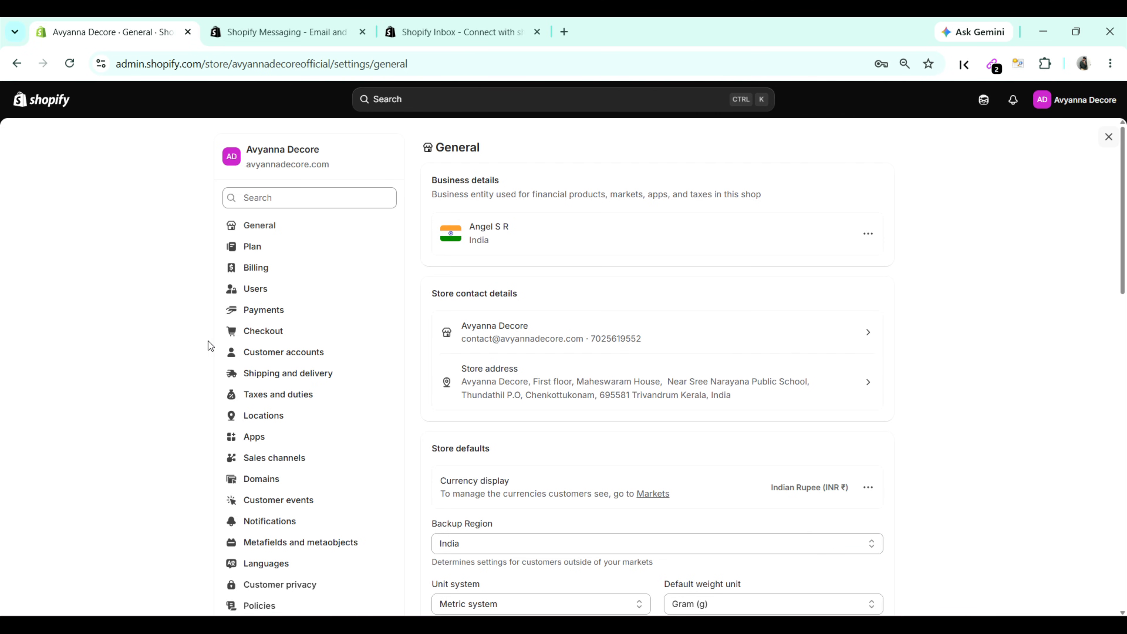
left_click(264, 375)
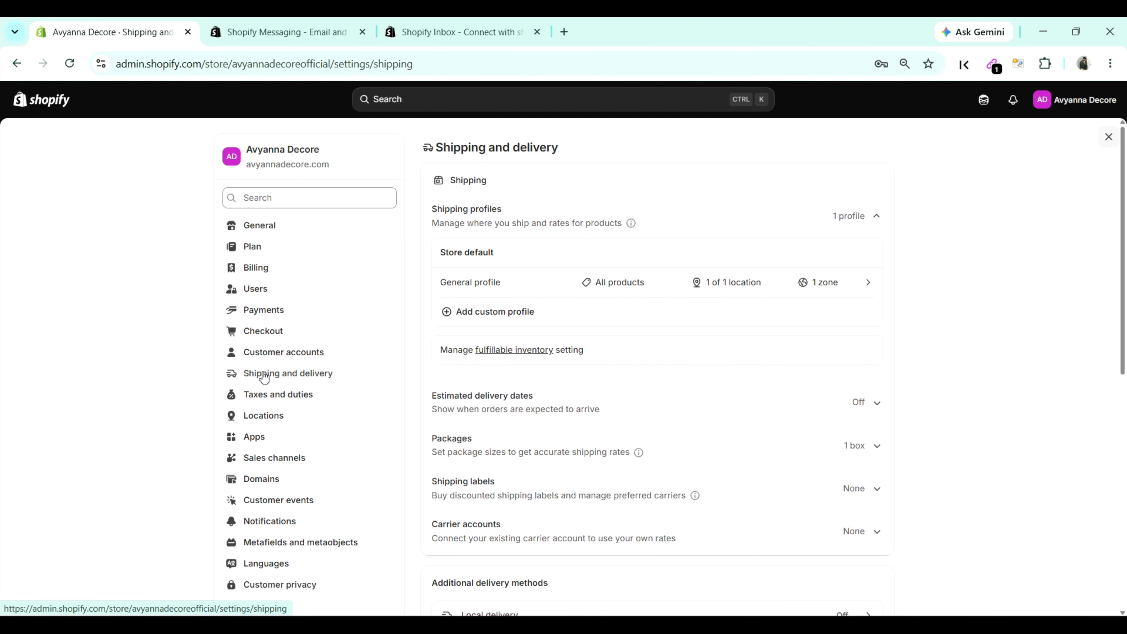
left_click(520, 283)
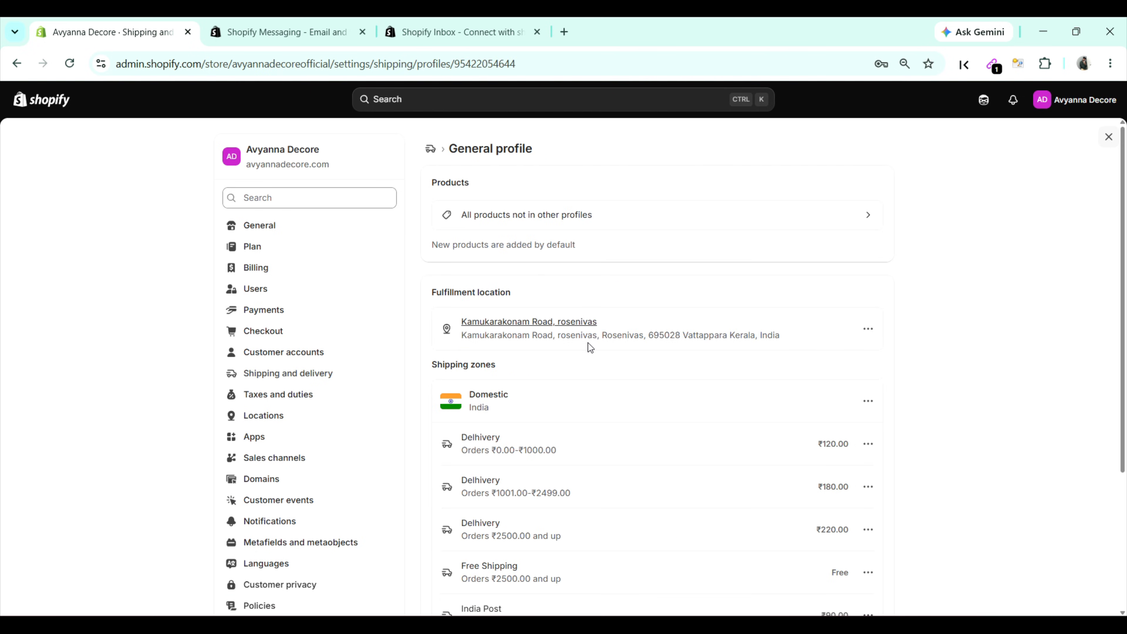
scroll(608, 379, "down", 2)
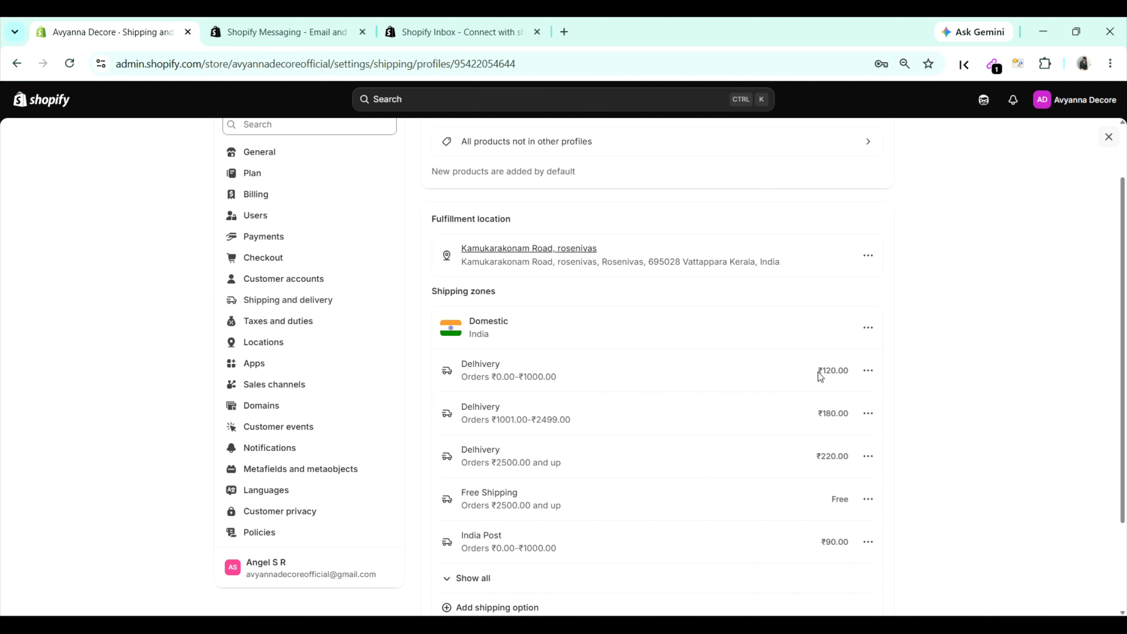
scroll(836, 375, "up", 2)
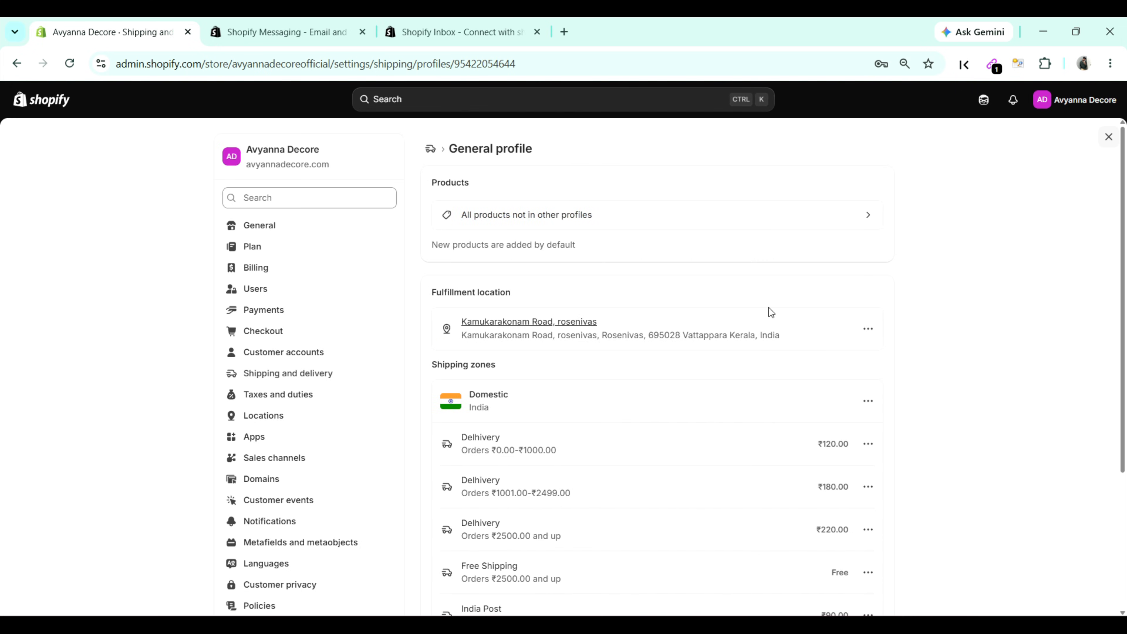
Step: Start a custom shipping profile with a zone covering the United Kingdom and discard the unsaved changes
left_click(430, 151)
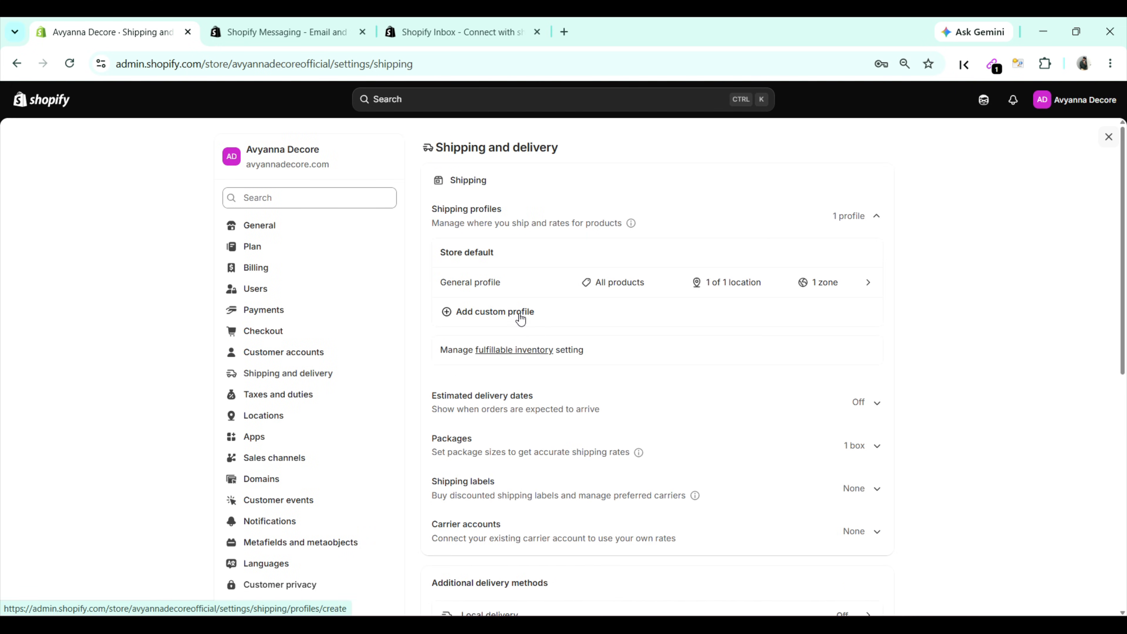
left_click(521, 318)
left_click(532, 211)
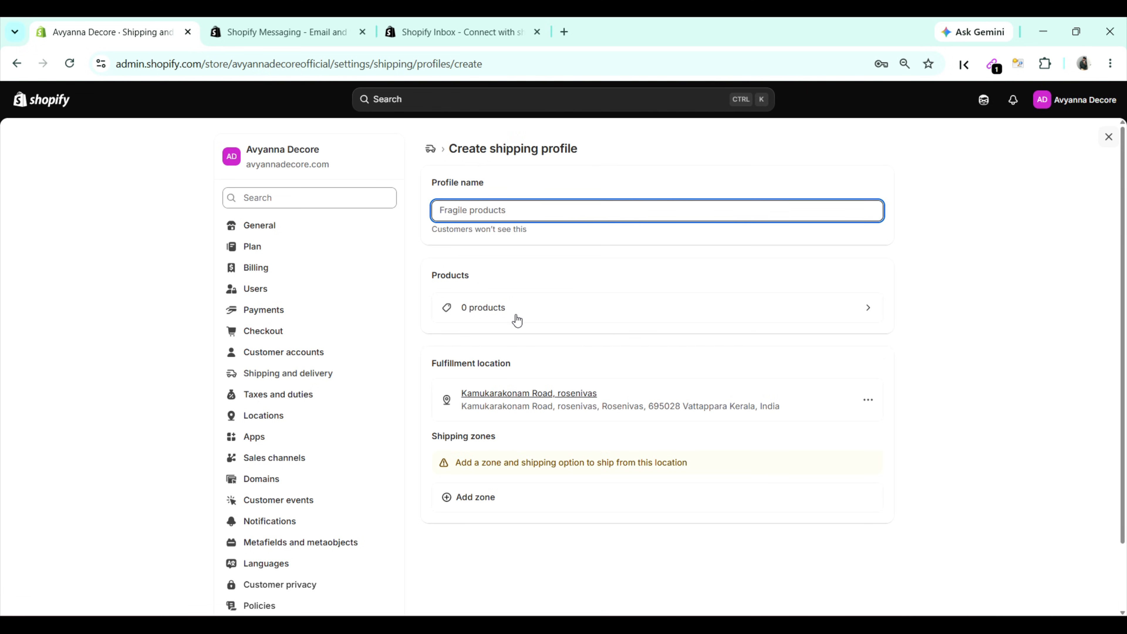
left_click(486, 498)
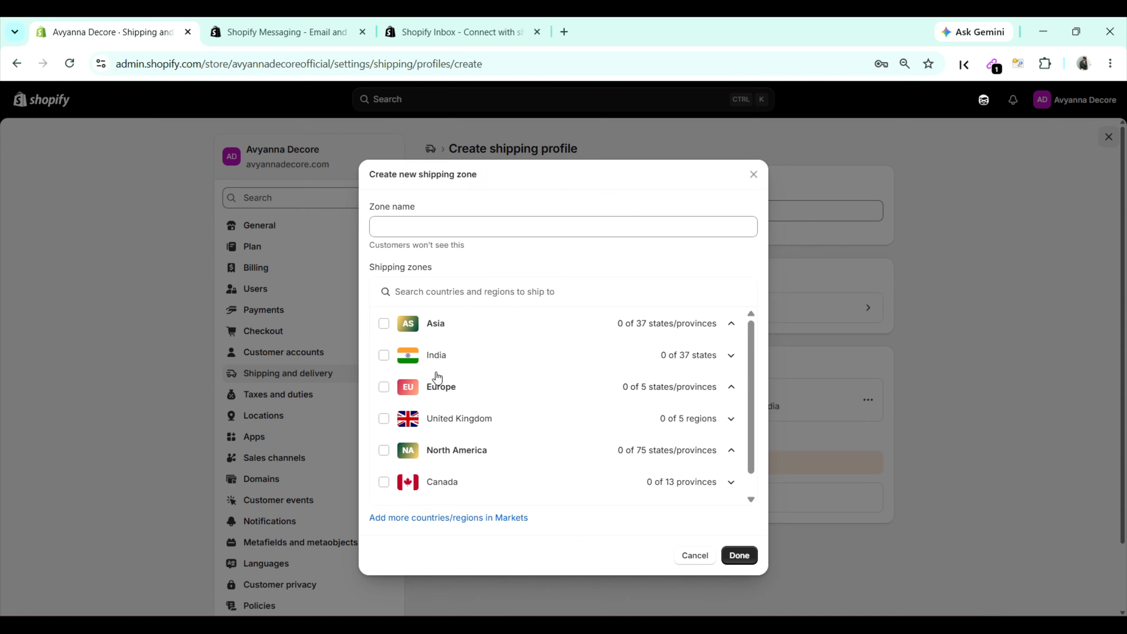
left_click(384, 418)
left_click(737, 555)
scroll(630, 457, "down", 2)
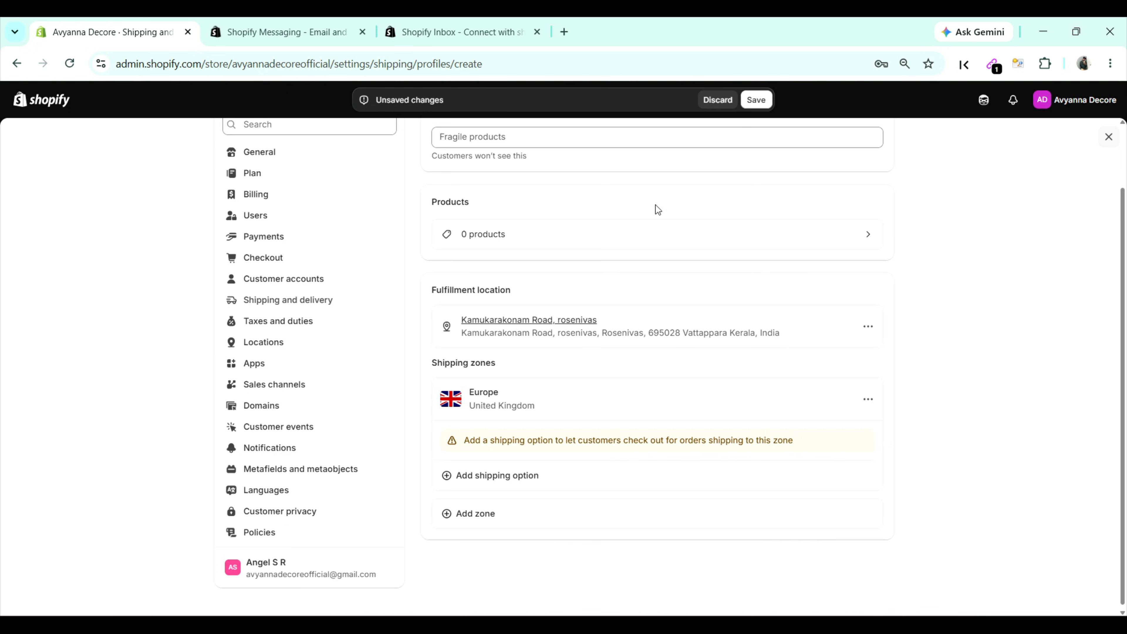
left_click(718, 101)
Step: Review the tax regions in the Taxes and duties settings and return to the admin home page
left_click(289, 395)
scroll(534, 380, "down", 3)
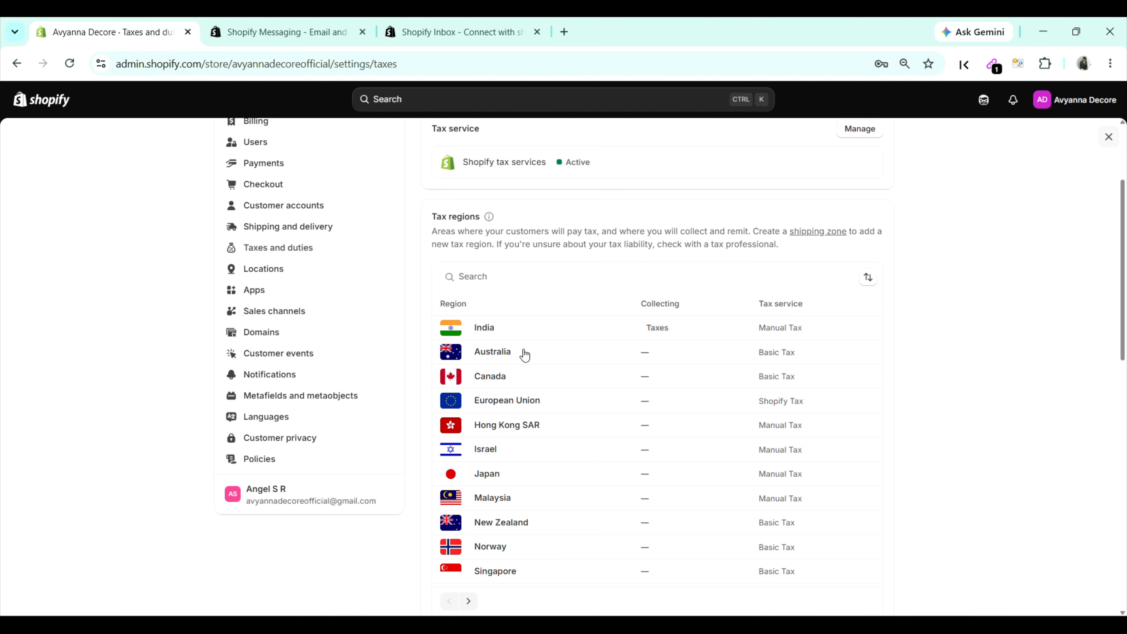
scroll(377, 300, "up", 4)
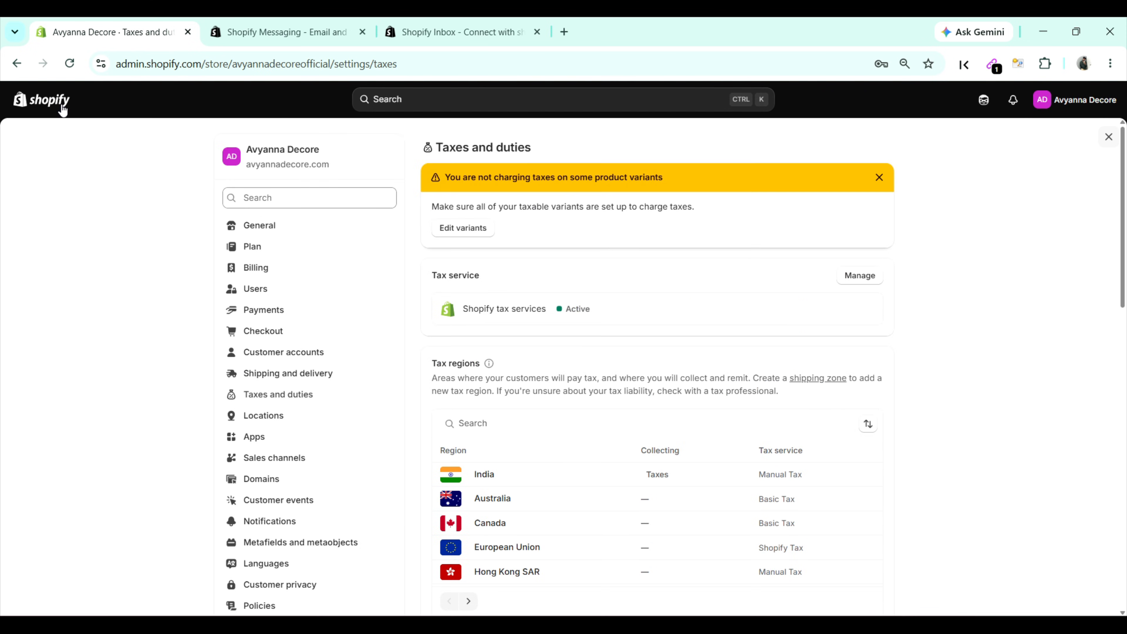
left_click(62, 108)
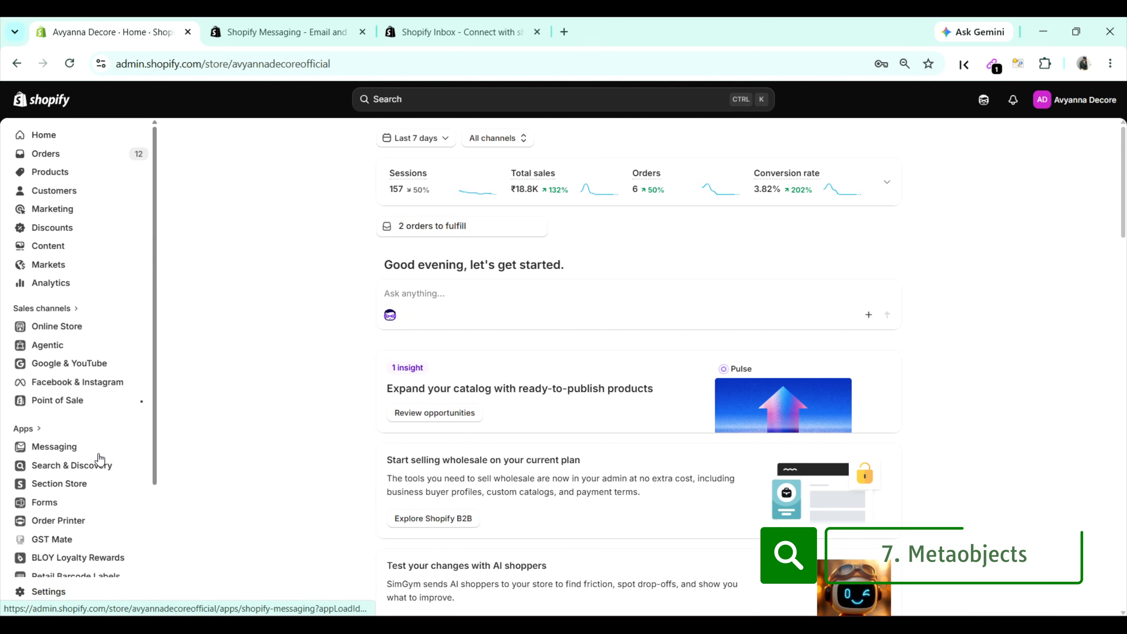
Step: Open the Metafields and metaobjects settings and review the product metafield definitions and the other definition types
left_click(68, 591)
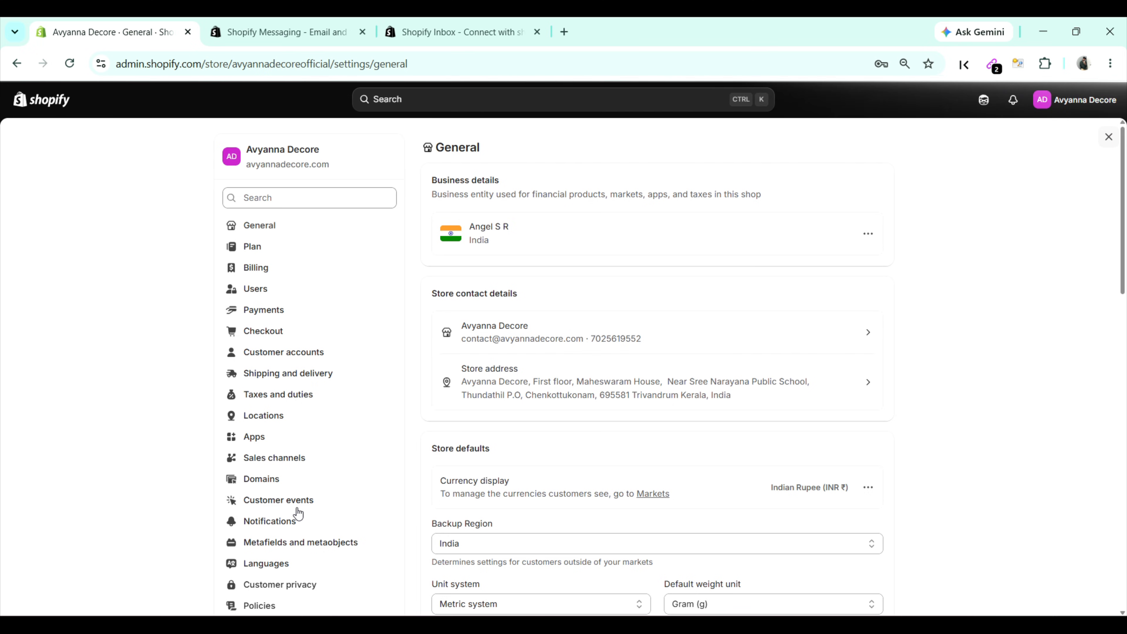
left_click(295, 549)
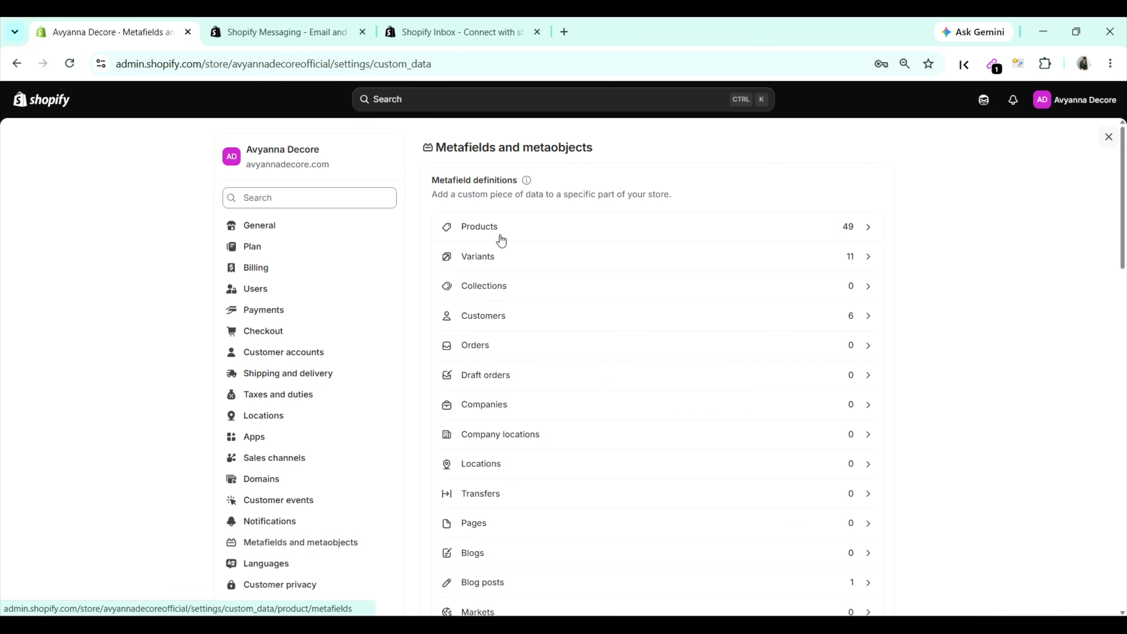
left_click(501, 240)
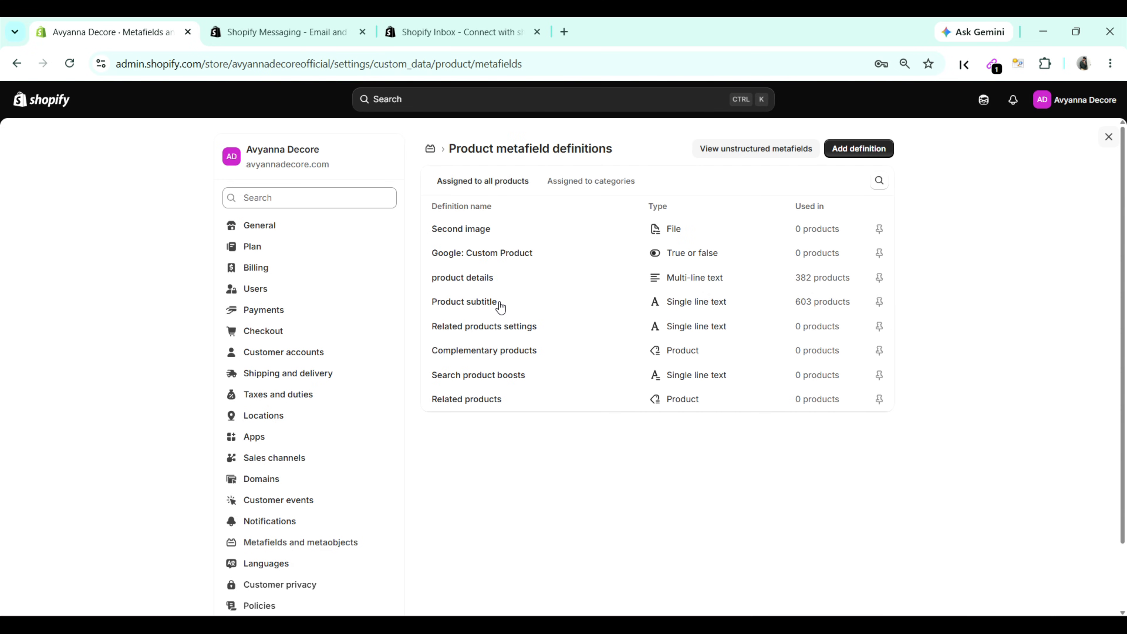
left_click(433, 156)
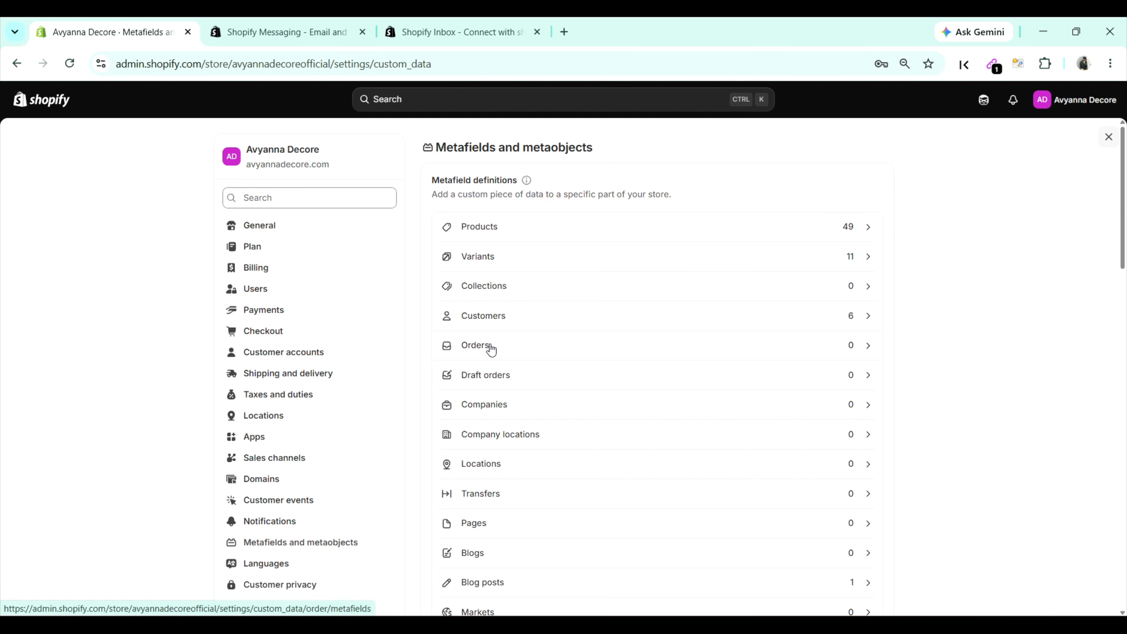
scroll(488, 511, "down", 3)
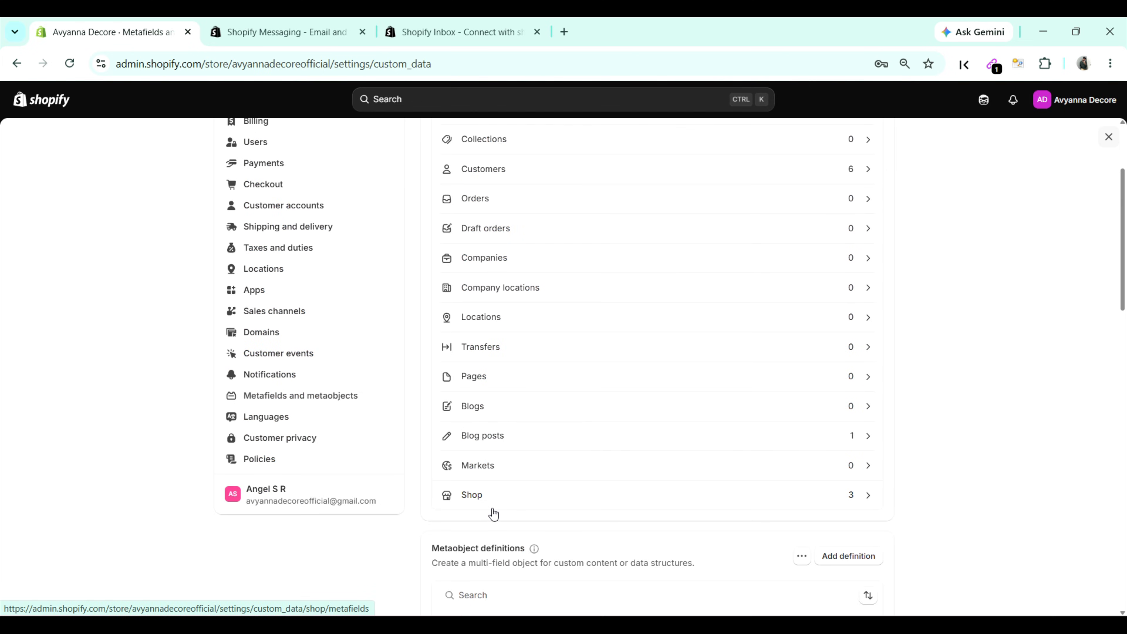
scroll(496, 516, "up", 3)
scroll(497, 510, "up", 1)
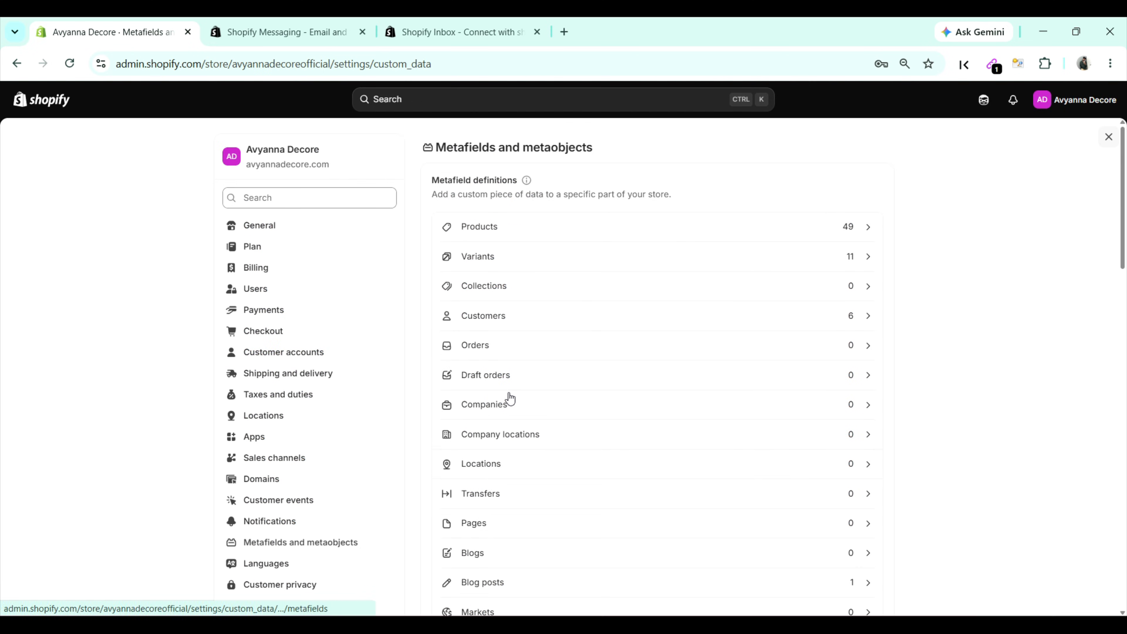
Step: Open the product "Uchi no Wanchan - my home dogs PET Tape" and view its category metafields and product metafields
left_click(32, 106)
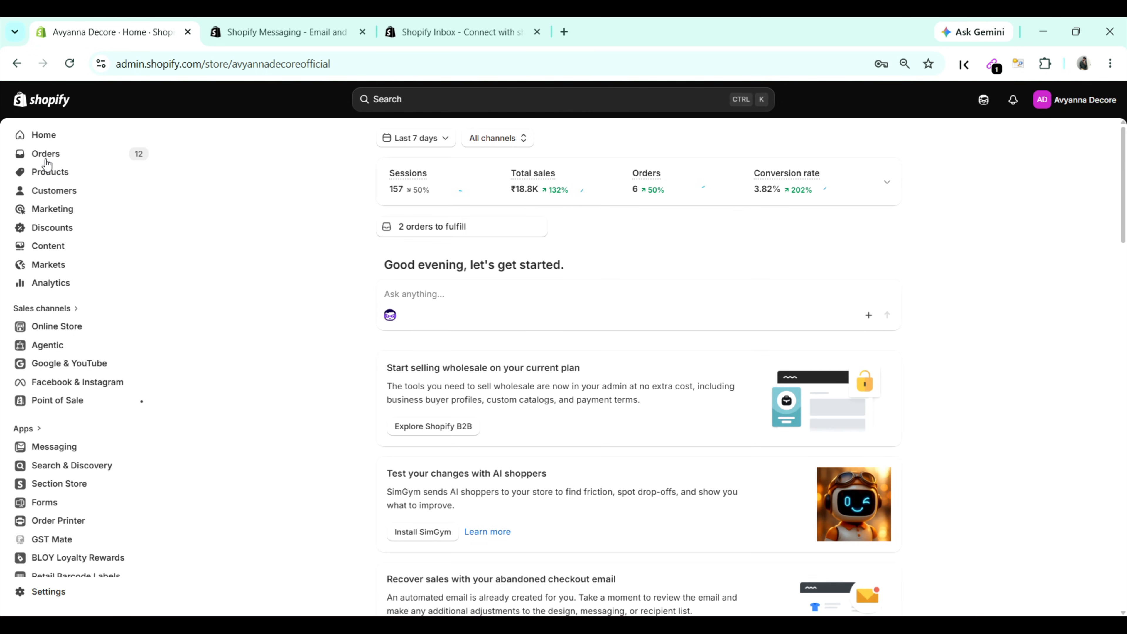
left_click(49, 174)
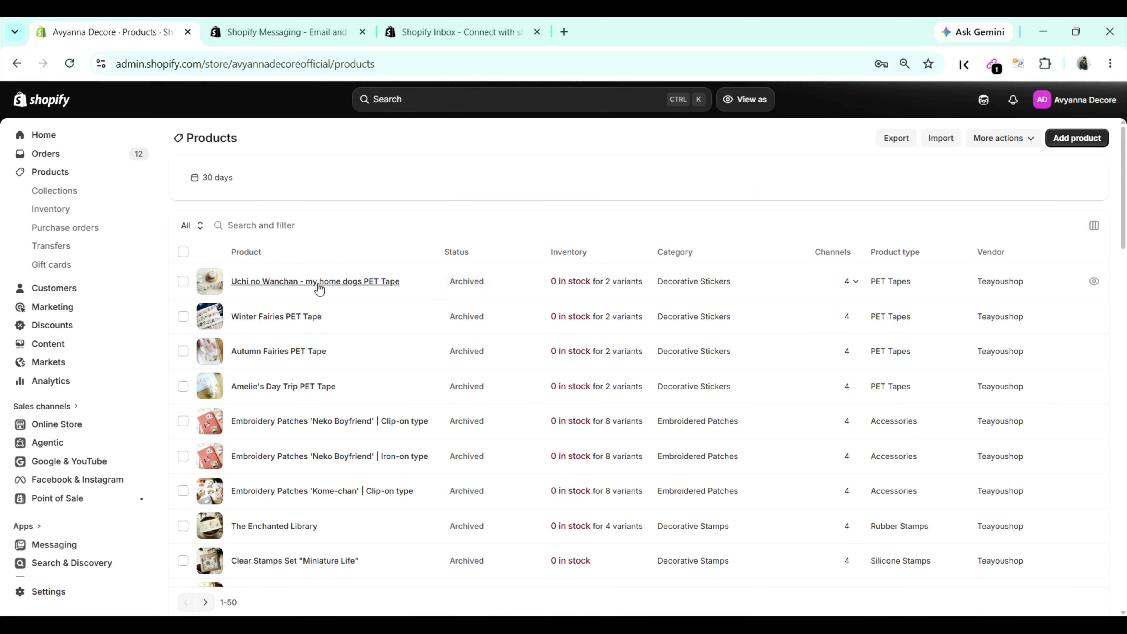
left_click(318, 283)
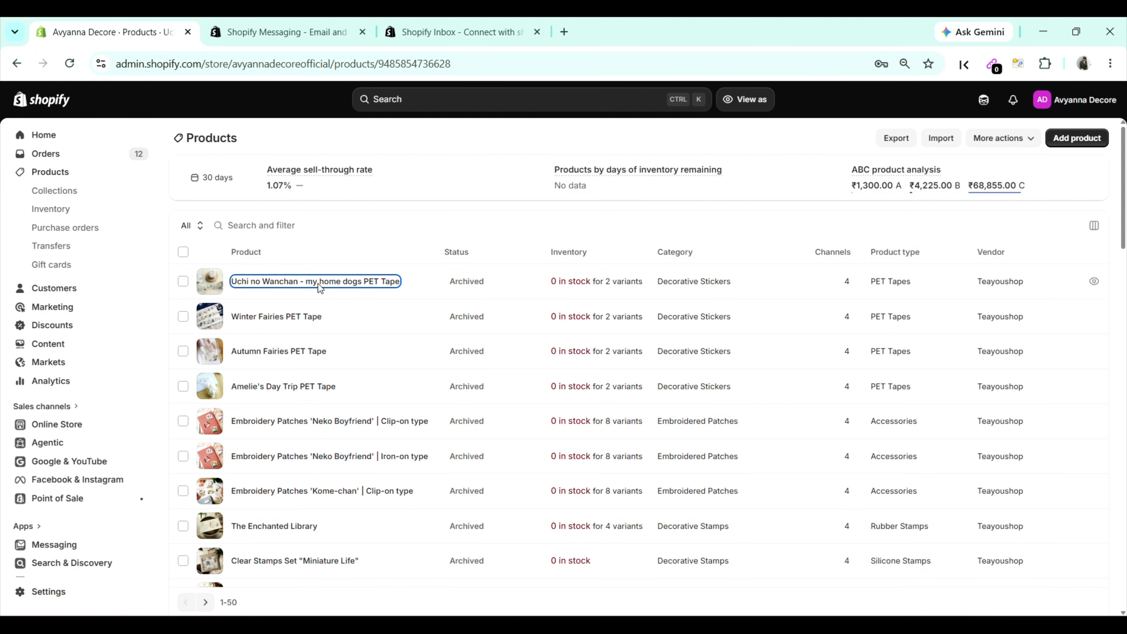
scroll(614, 419, "down", 6)
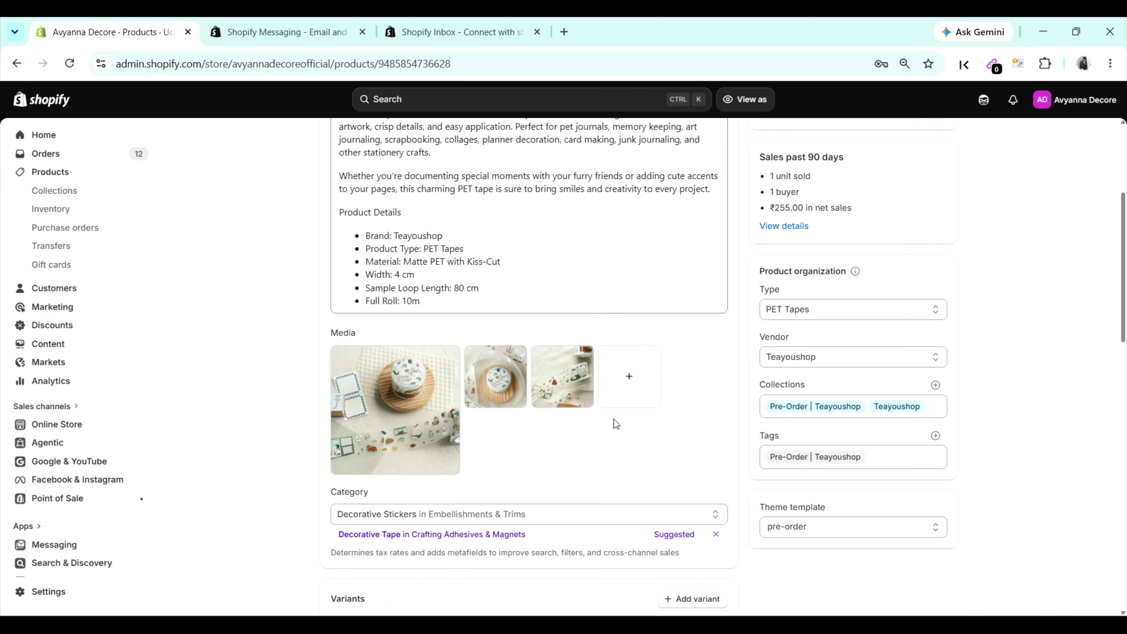
scroll(615, 420, "down", 3)
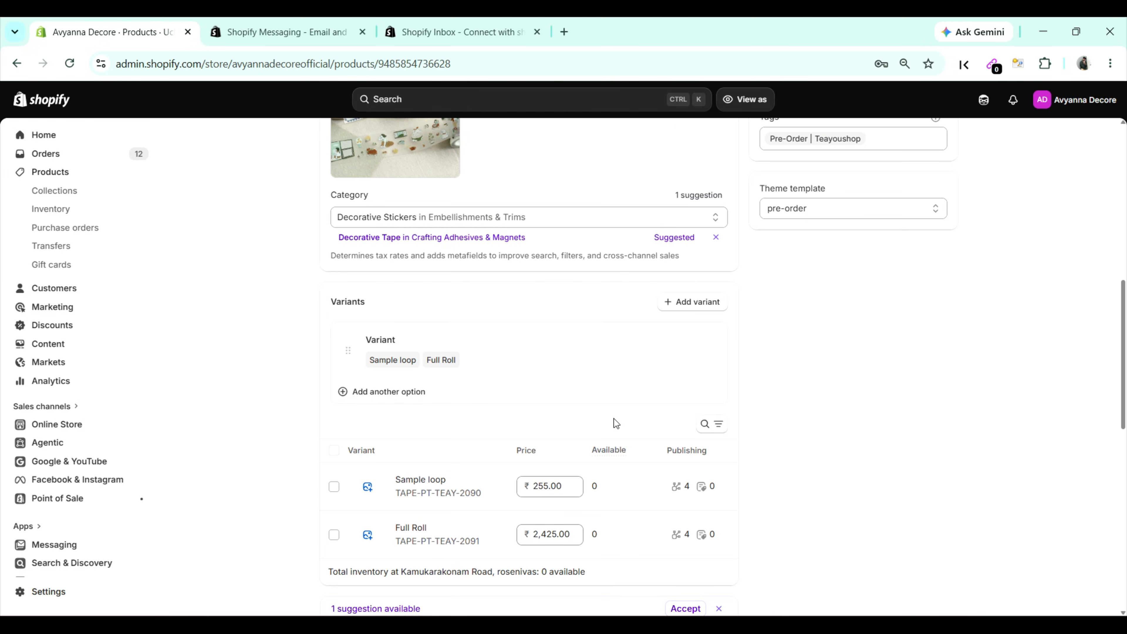
scroll(614, 420, "down", 6)
scroll(601, 420, "down", 3)
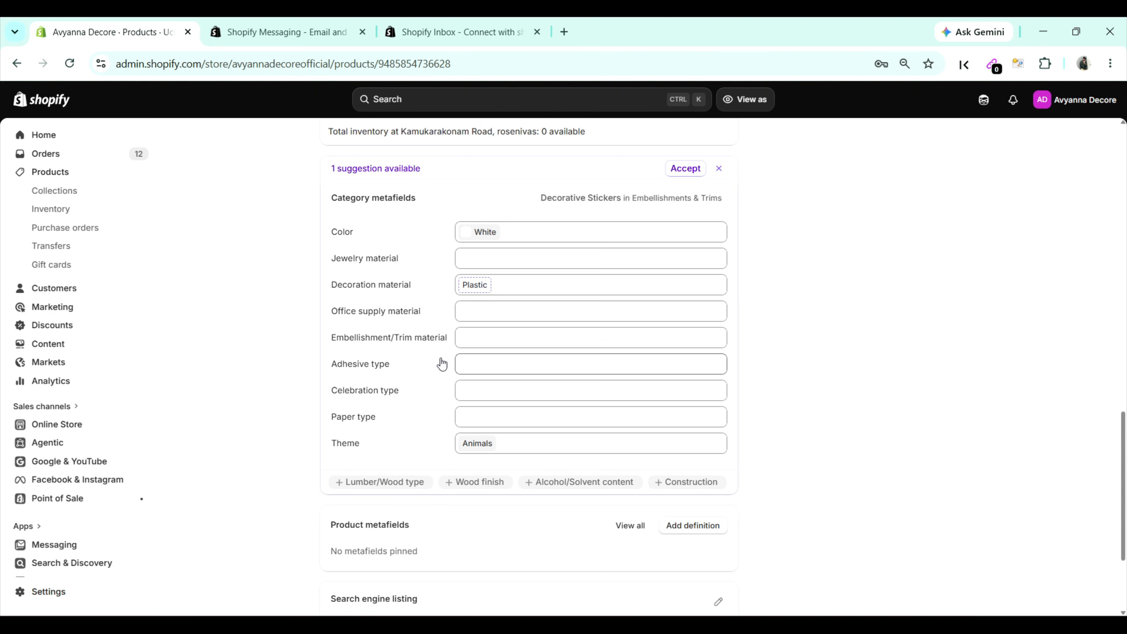
Step: Switch to the Shopify Inbox listing in the Shopify App Store and copy the app's name
left_click(505, 21)
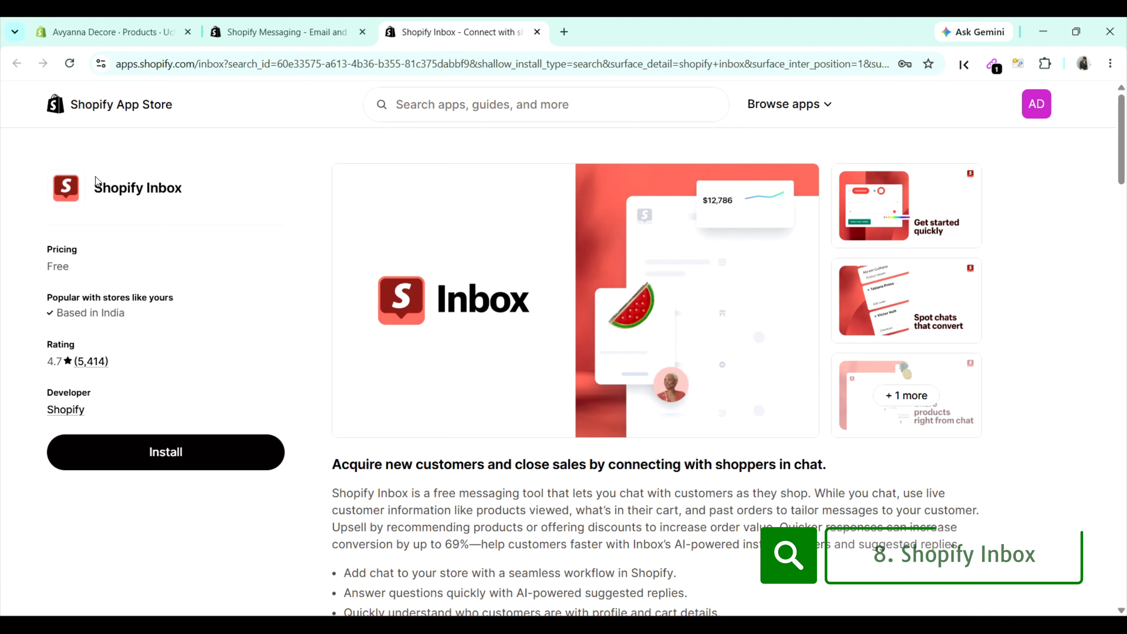
left_click_drag(94, 187, 185, 191)
key("ctrl+c")
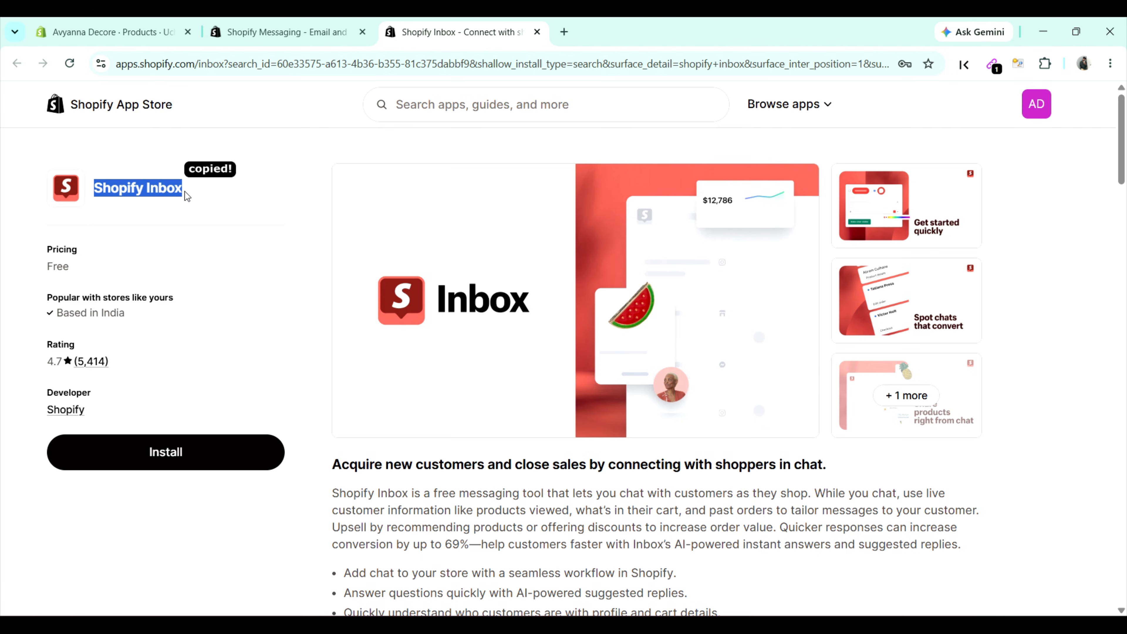
left_click(208, 321)
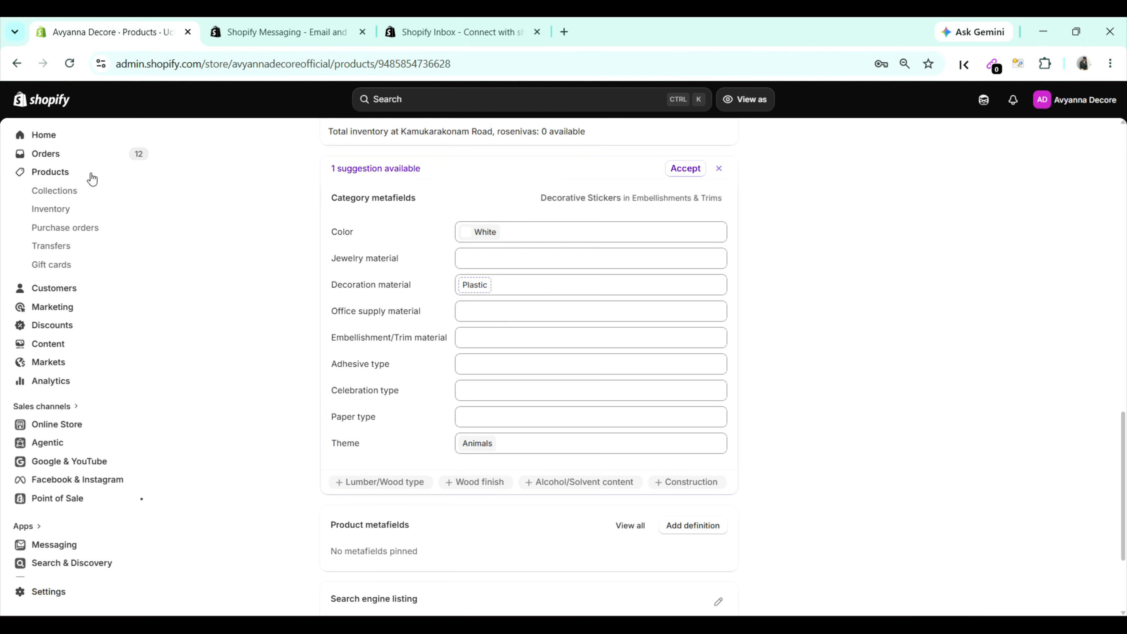
Step: Return to the store admin and open the installed Flow app
scroll(62, 418, "down", 3)
scroll(63, 449, "down", 2)
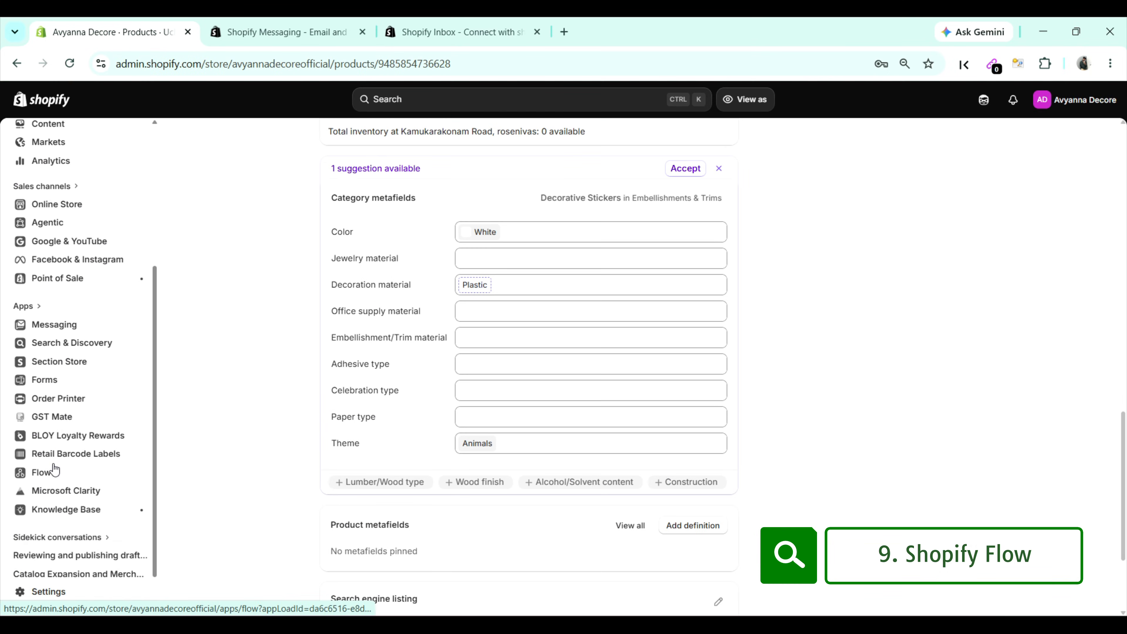
left_click(45, 473)
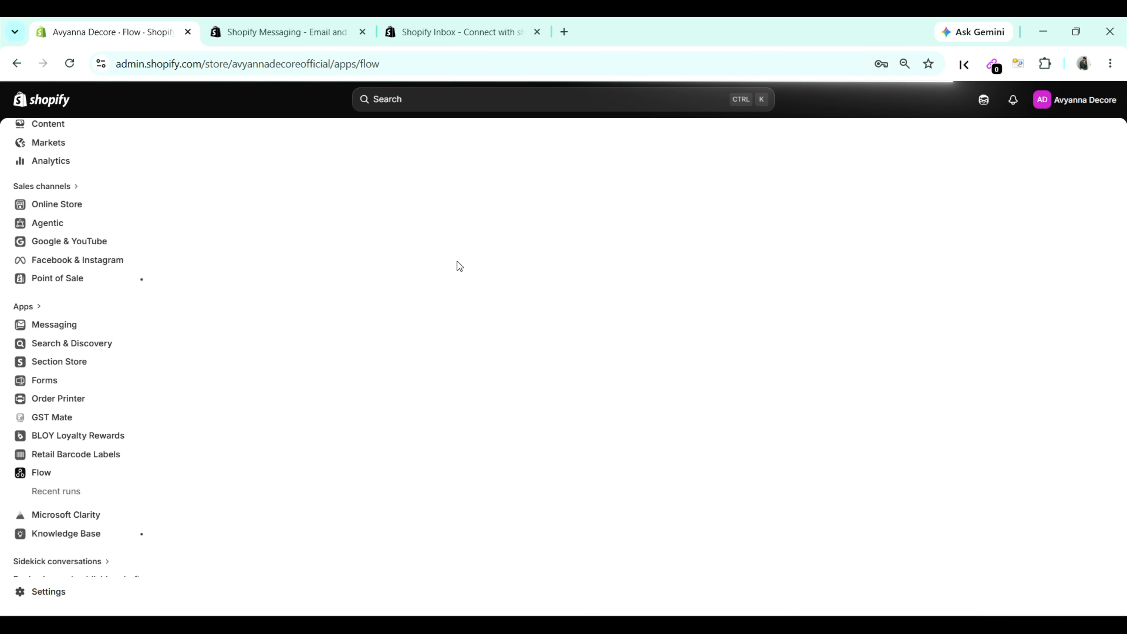
Step: Copy the name Flow, search the Shopify App Store for "flow app" and open the Shopify Flow listing
left_click_drag(188, 138, 221, 138)
key("ctrl+c")
left_click(288, 22)
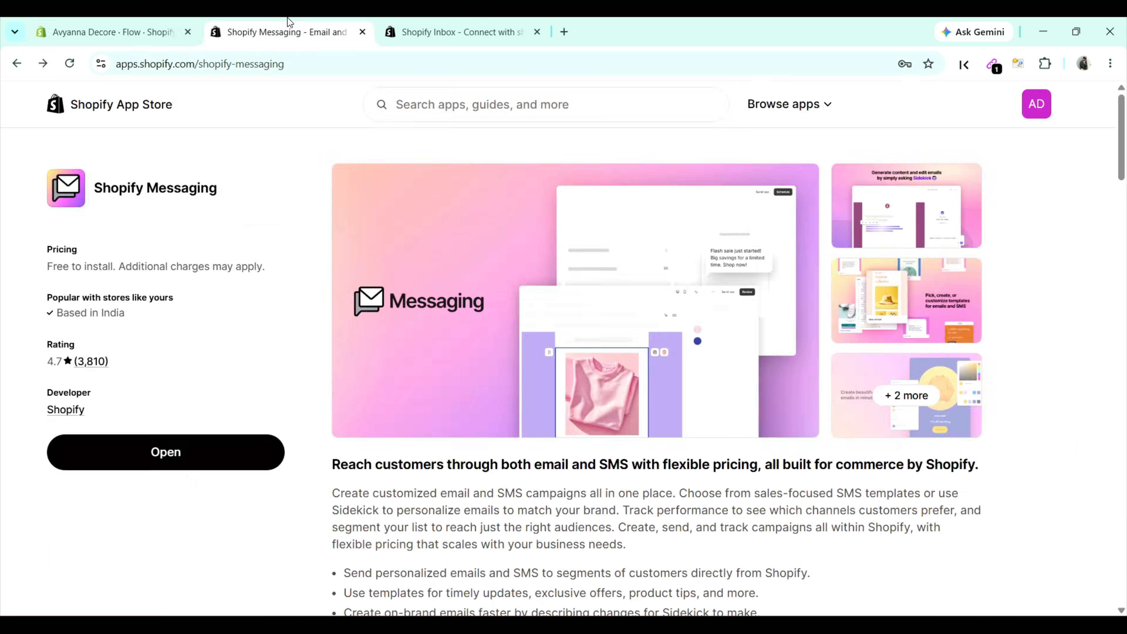
left_click(447, 110)
key("ctrl+v")
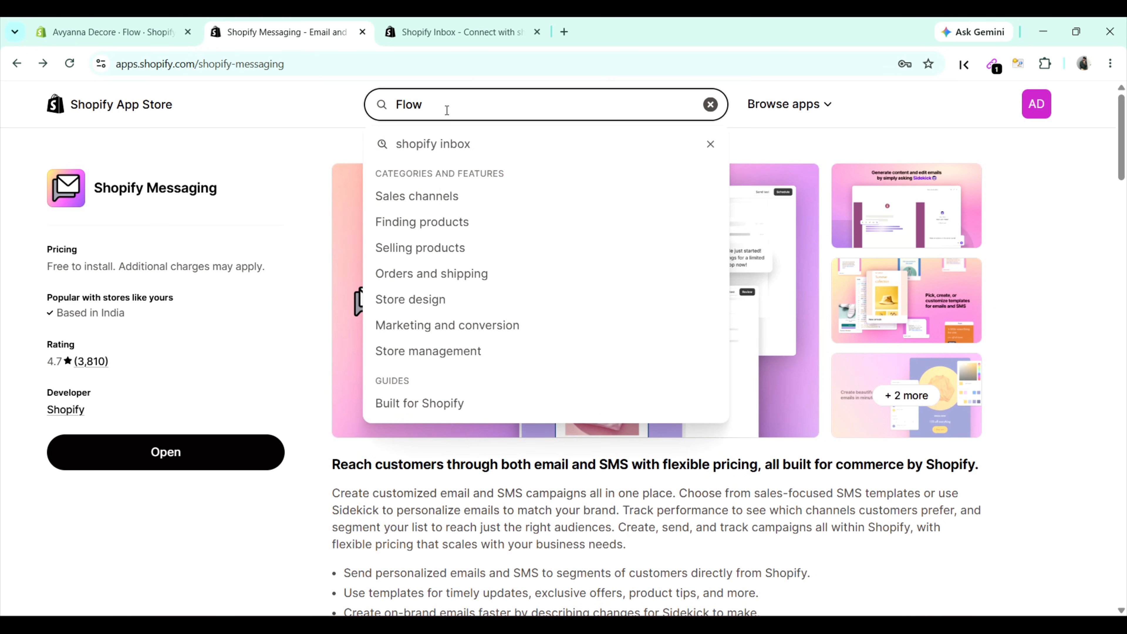
left_click(438, 138)
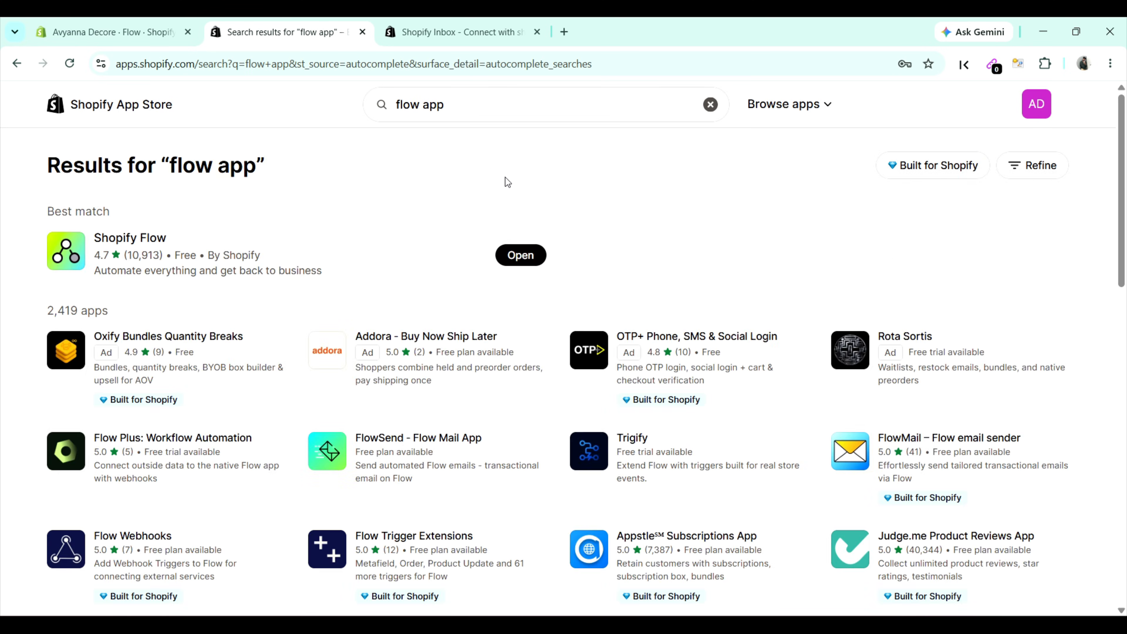
left_click(151, 239)
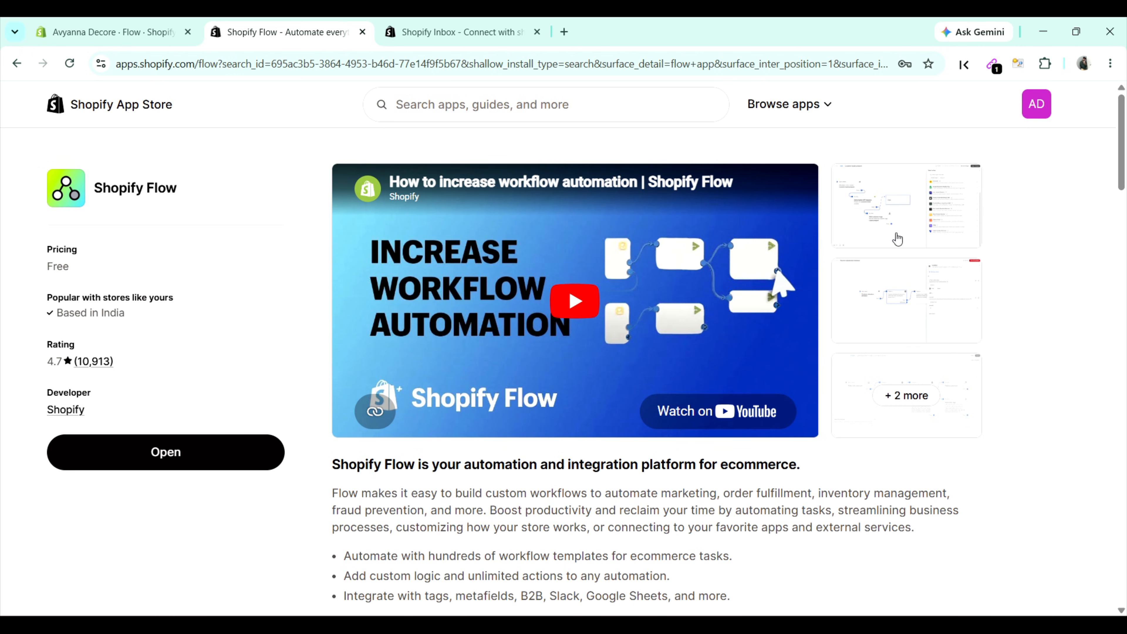
Step: Return to the Flow app in the store admin and browse its pre-built workflow templates, sorted by most popular
left_click(143, 27)
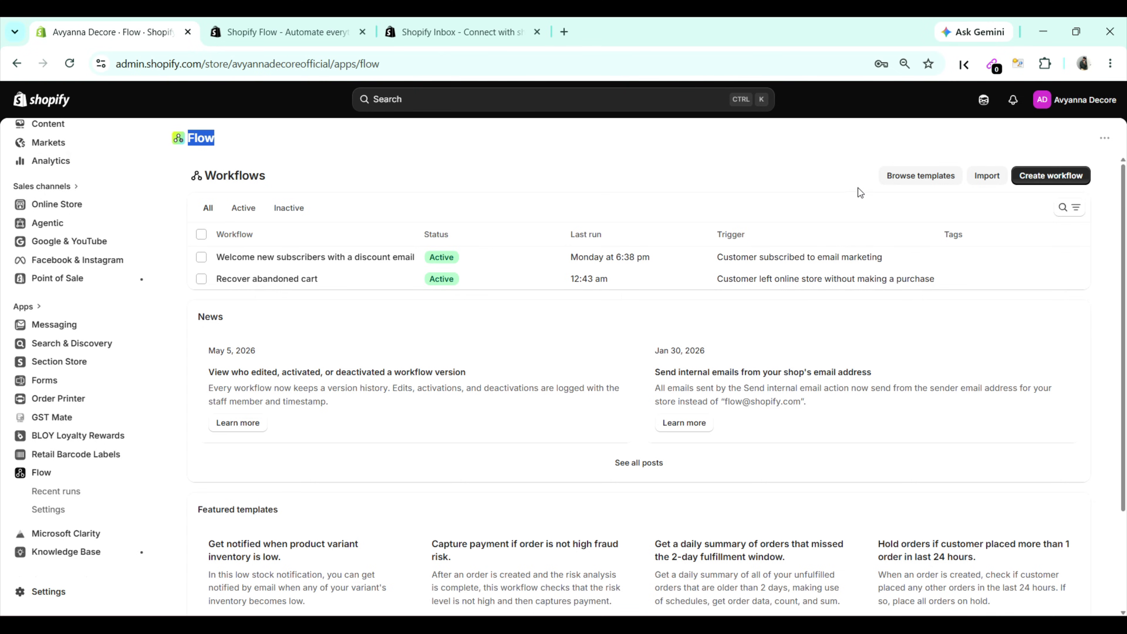
left_click(925, 183)
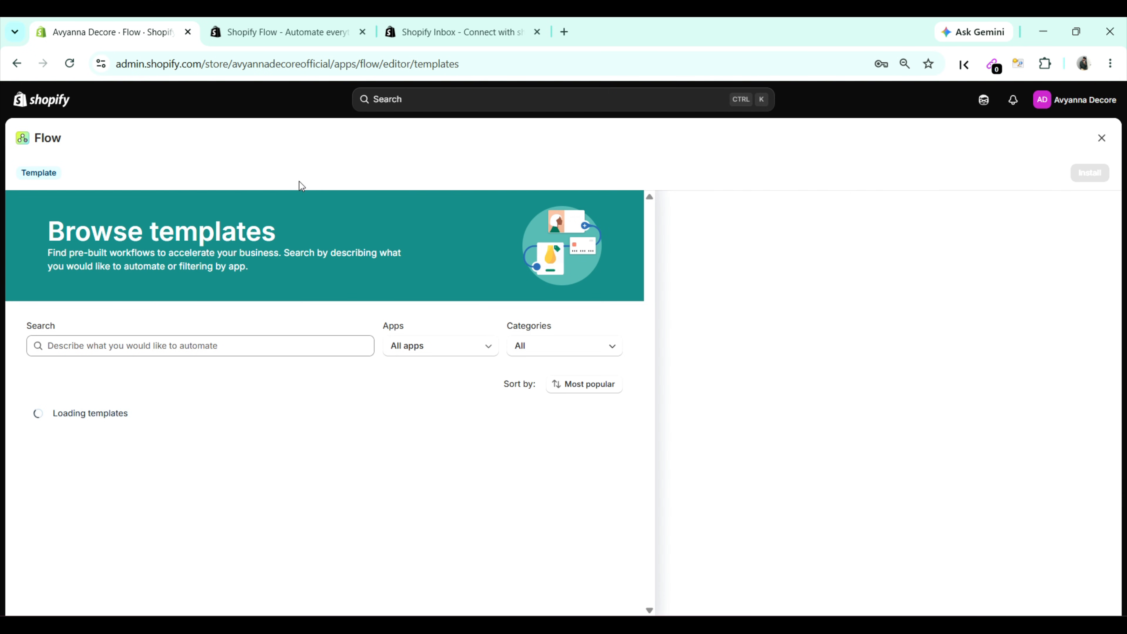
scroll(259, 407, "down", 3)
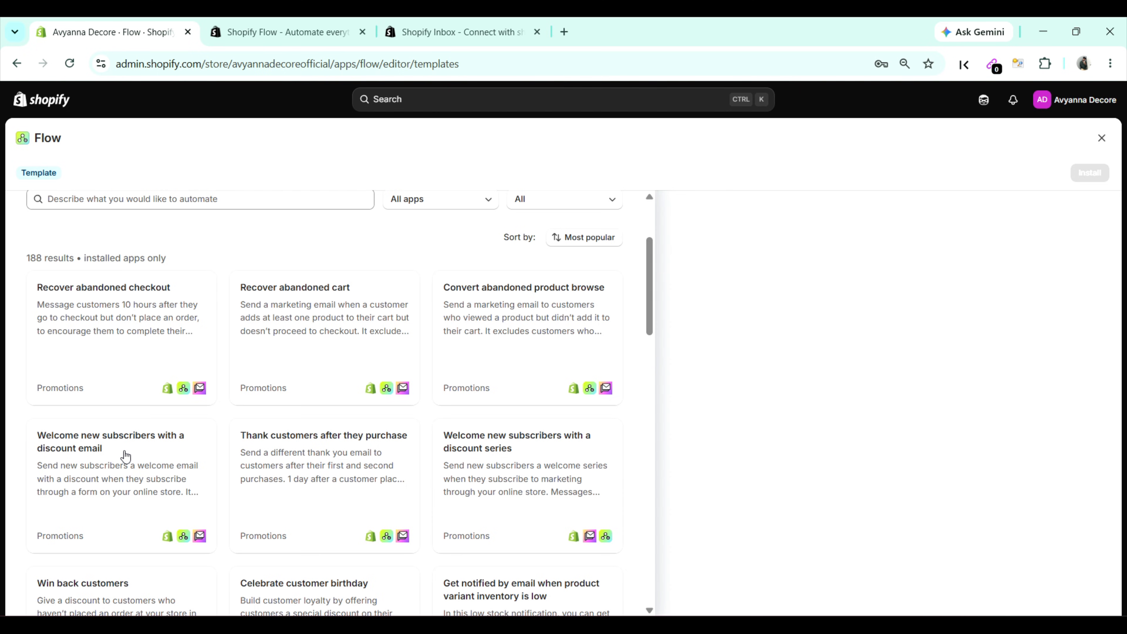
scroll(267, 453, "down", 5)
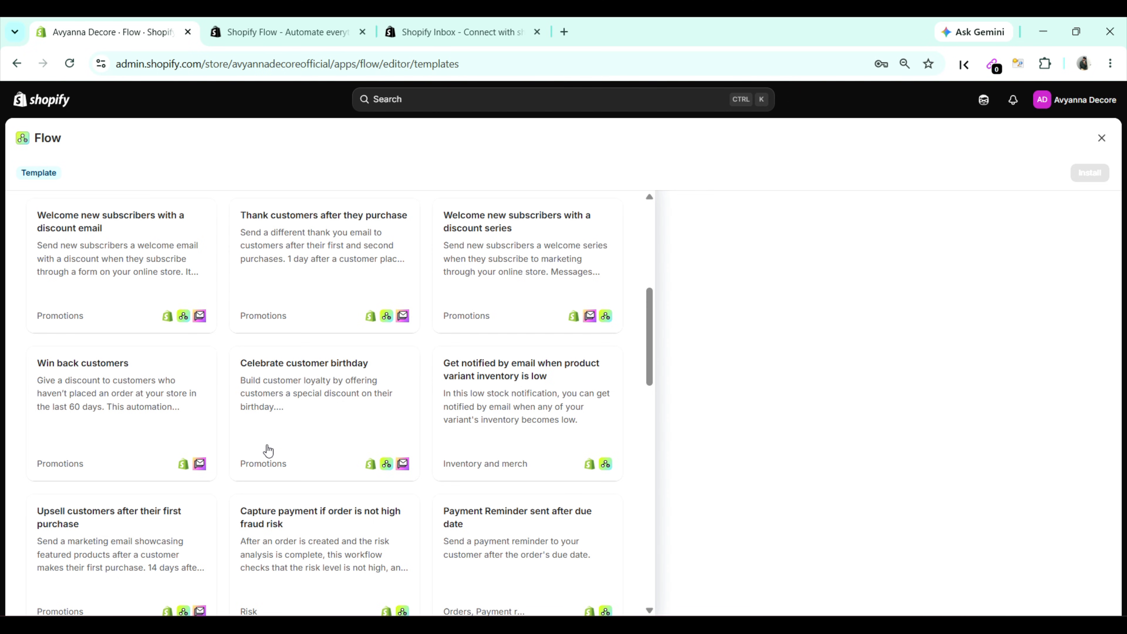
scroll(266, 395, "down", 3)
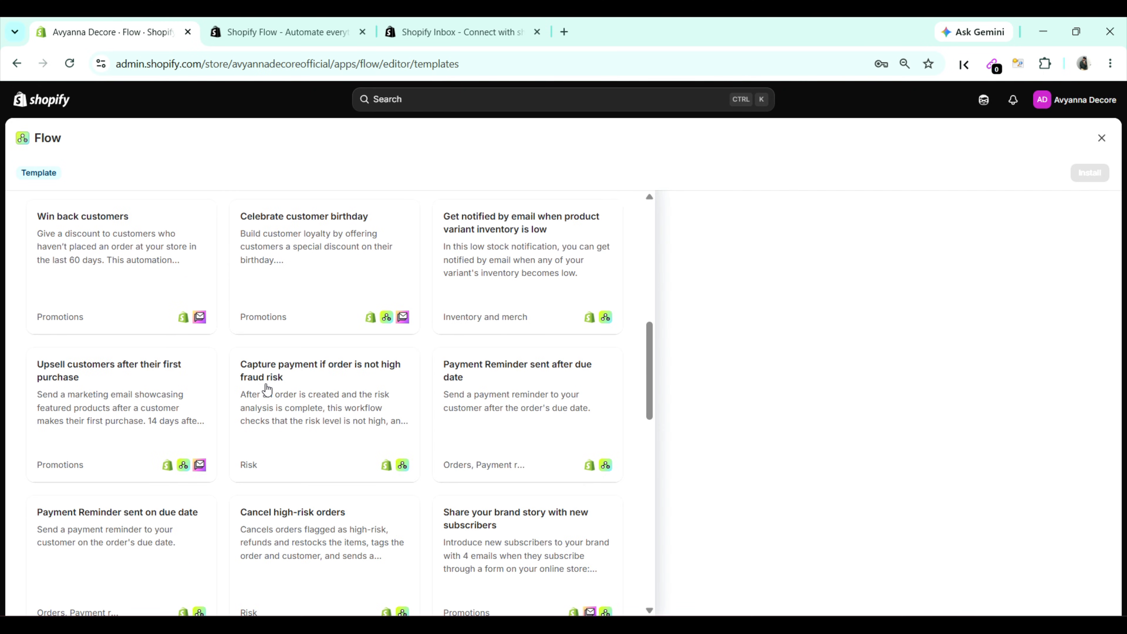
Step: Leave the Flow templates for the admin home page and open the Agentic sales channel
left_click(56, 107)
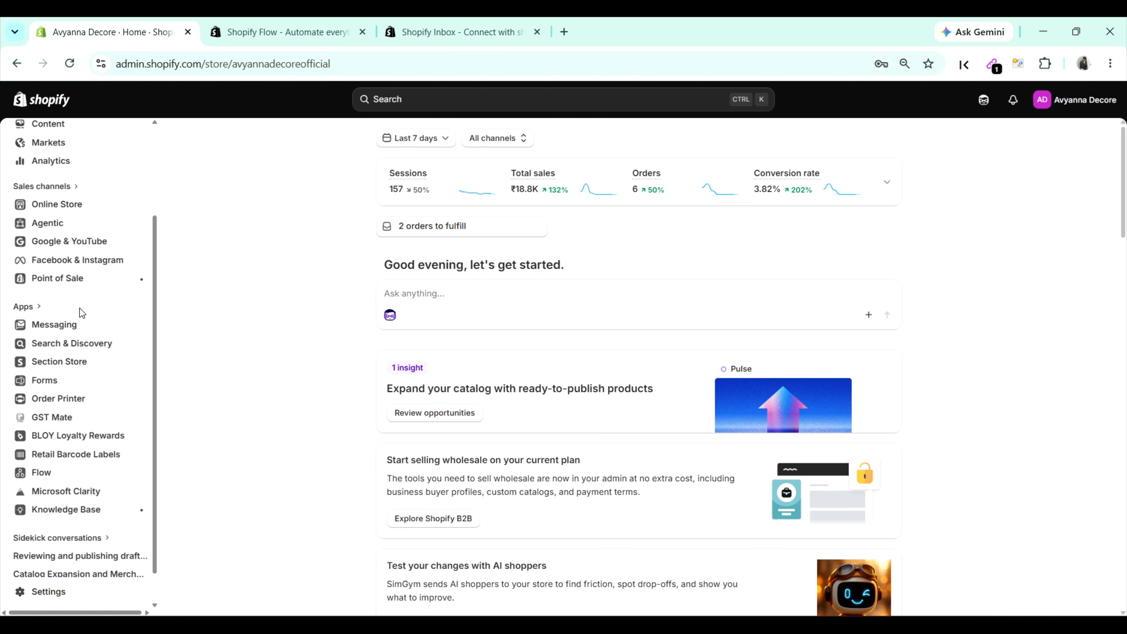
scroll(80, 308, "up", 2)
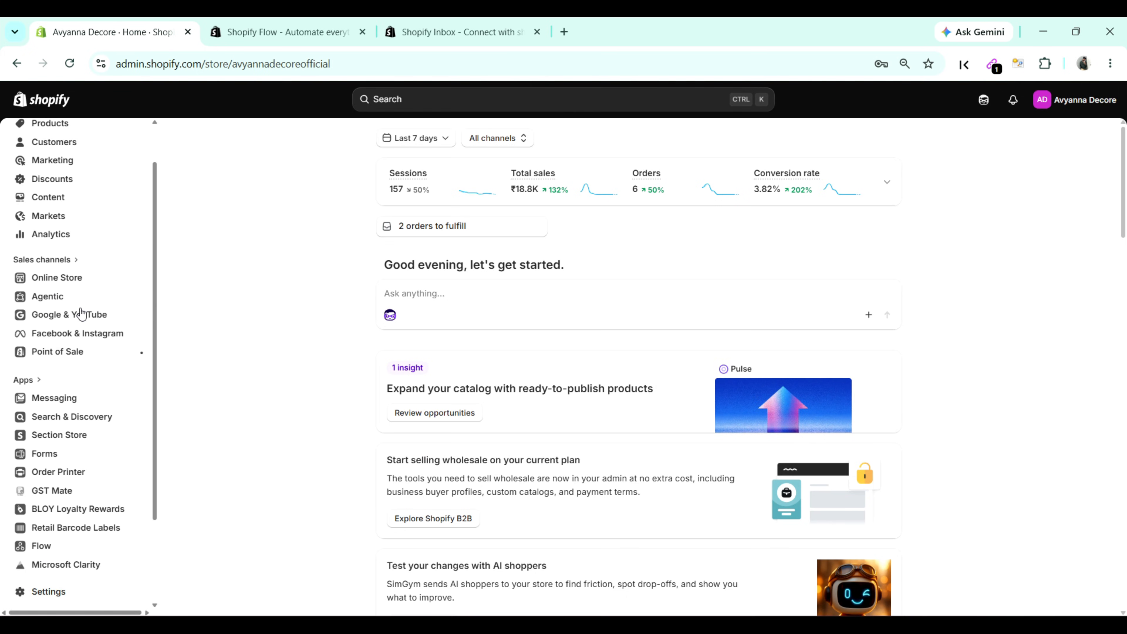
left_click(60, 301)
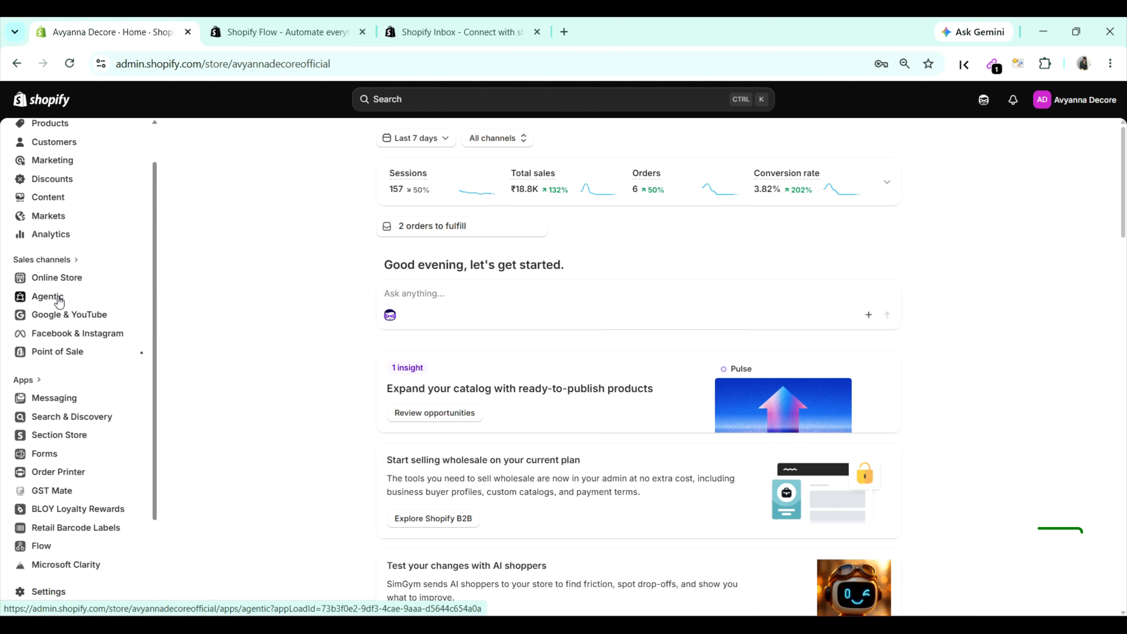